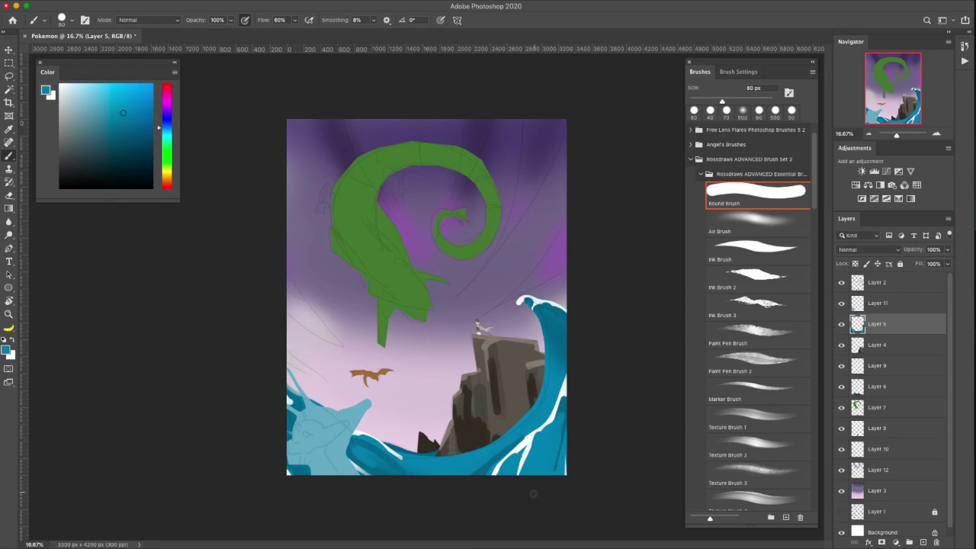
Step: Paint a dark green band on the dragon's layer and nudge the dragon slightly upward
{"action": "key", "text": "ctrl+minus"}
{"action": "key", "text": "ctrl+minus"}
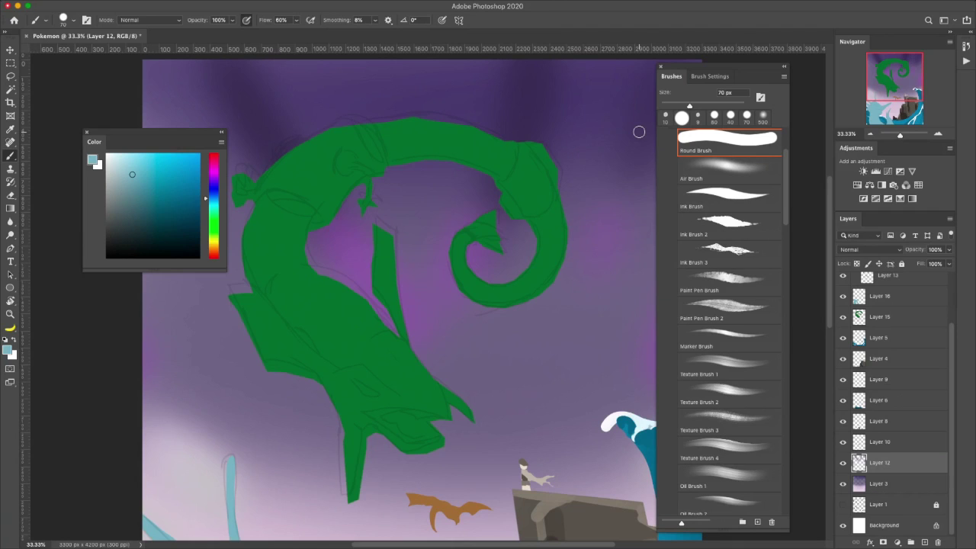
{"action": "left_click", "coordinate": [503, 168], "text": "alt"}
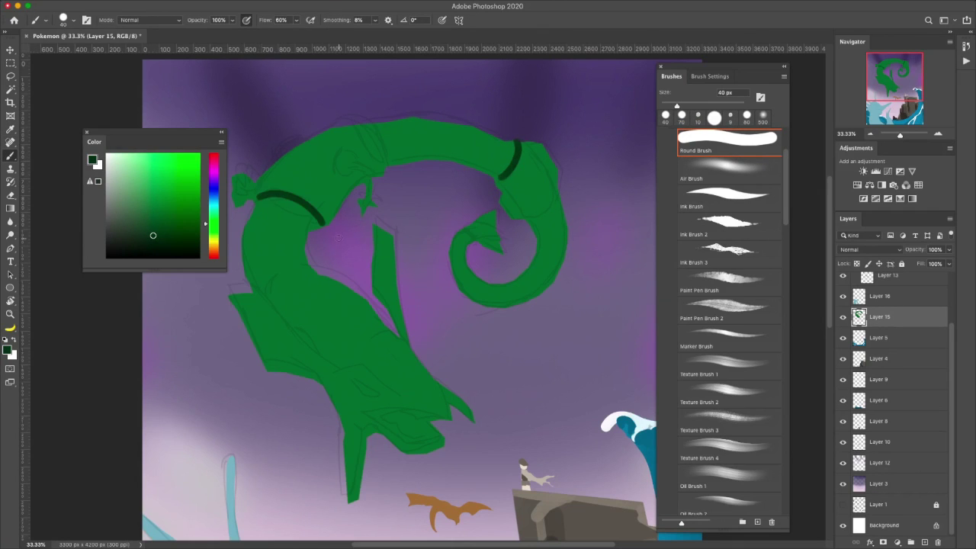
{"action": "left_click_drag", "start_coordinate": [462, 230], "coordinate": [476, 239]}
{"action": "key", "text": "e"}
{"action": "scroll", "coordinate": [866, 336], "scroll_direction": "up", "scroll_amount": 3}
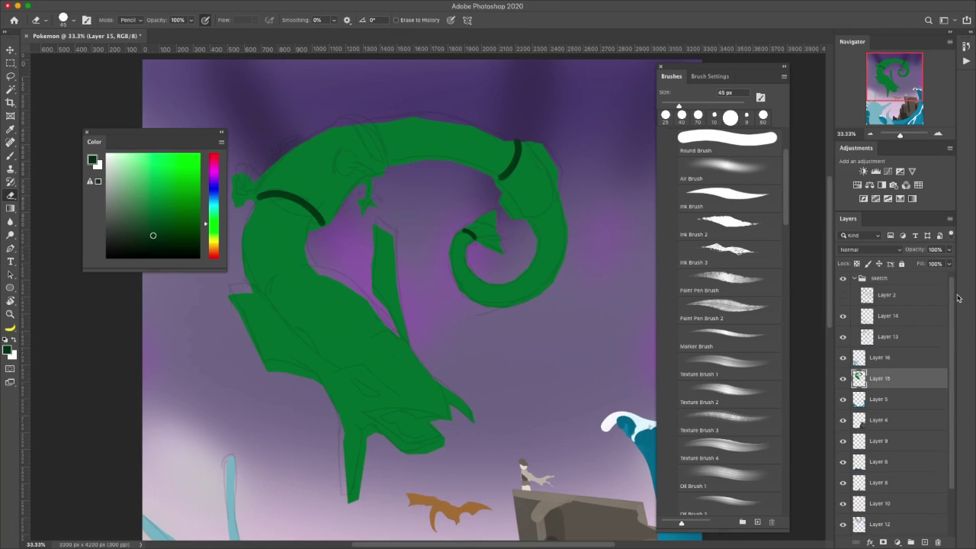
{"action": "key", "text": "ctrl+t"}
{"action": "left_click_drag", "start_coordinate": [385, 378], "coordinate": [373, 394]}
{"action": "key", "text": "Return"}
Step: Paint the dragon's black eye
{"action": "key", "text": "b"}
{"action": "left_click", "coordinate": [219, 175]}
{"action": "left_click_drag", "start_coordinate": [218, 174], "coordinate": [218, 166]}
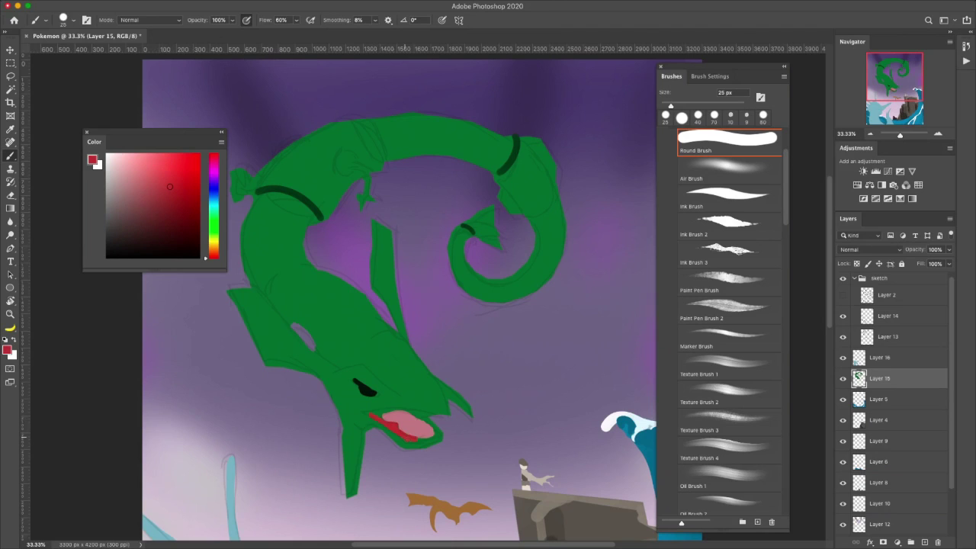
{"action": "key", "text": "e"}
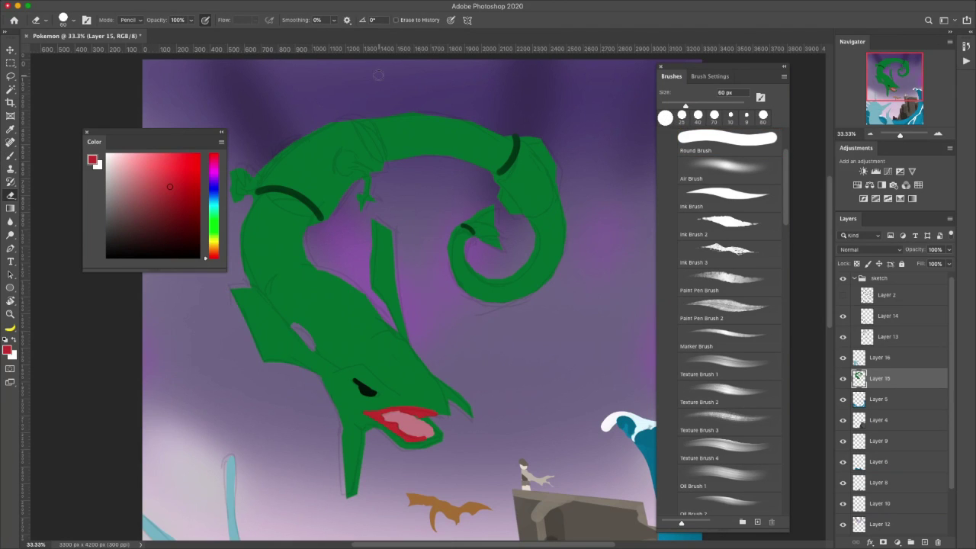
{"action": "key", "text": "b"}
Step: Paint the dragon's red mouth, touching it up with the eraser
{"action": "left_click_drag", "start_coordinate": [544, 143], "coordinate": [562, 168]}
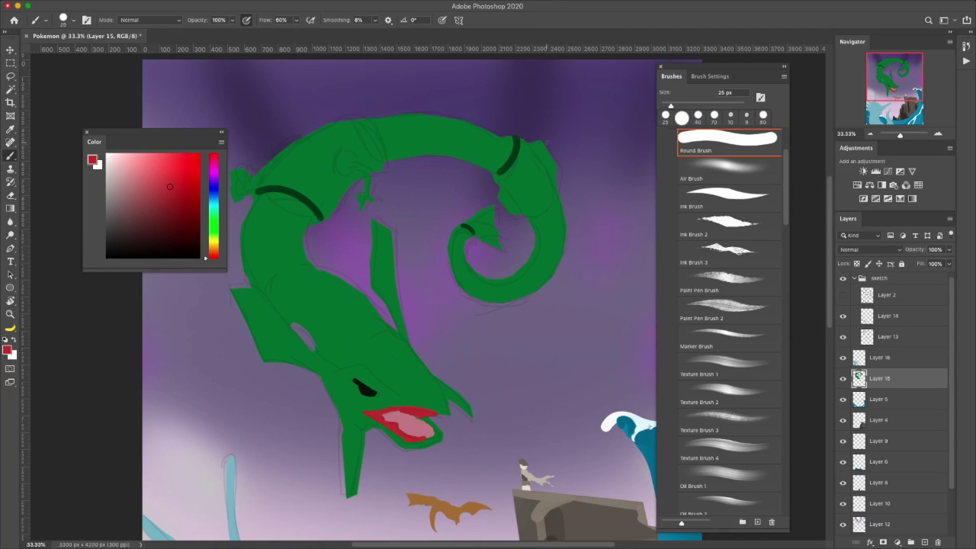
{"action": "left_click", "coordinate": [540, 161], "text": "alt"}
{"action": "key", "text": "e"}
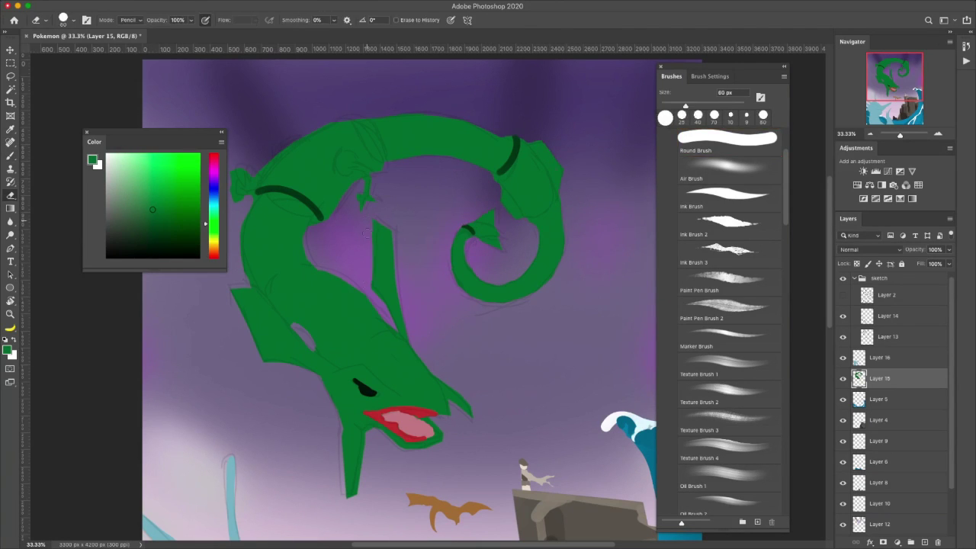
{"action": "key", "text": "b"}
Step: Inside the dragon's selection, add red accents near the head and tail-curl tip
{"action": "left_click", "coordinate": [859, 378], "text": "ctrl"}
{"action": "left_click", "coordinate": [165, 165]}
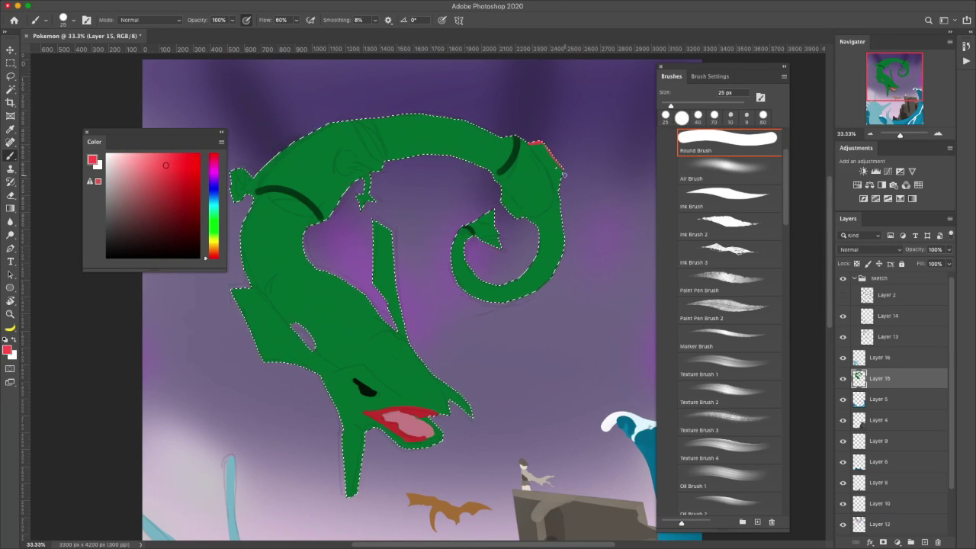
{"action": "left_click_drag", "start_coordinate": [533, 143], "coordinate": [562, 183]}
{"action": "mouse_move", "coordinate": [525, 216]}
{"action": "left_mouse_down"}
{"action": "mouse_move", "coordinate": [476, 228]}
{"action": "mouse_move", "coordinate": [500, 247]}
{"action": "left_mouse_up"}
{"action": "key", "text": "ctrl+d"}
Step: Draw a curving yellow stripe down the dragon's body
{"action": "left_click", "coordinate": [214, 242]}
{"action": "left_click", "coordinate": [174, 173]}
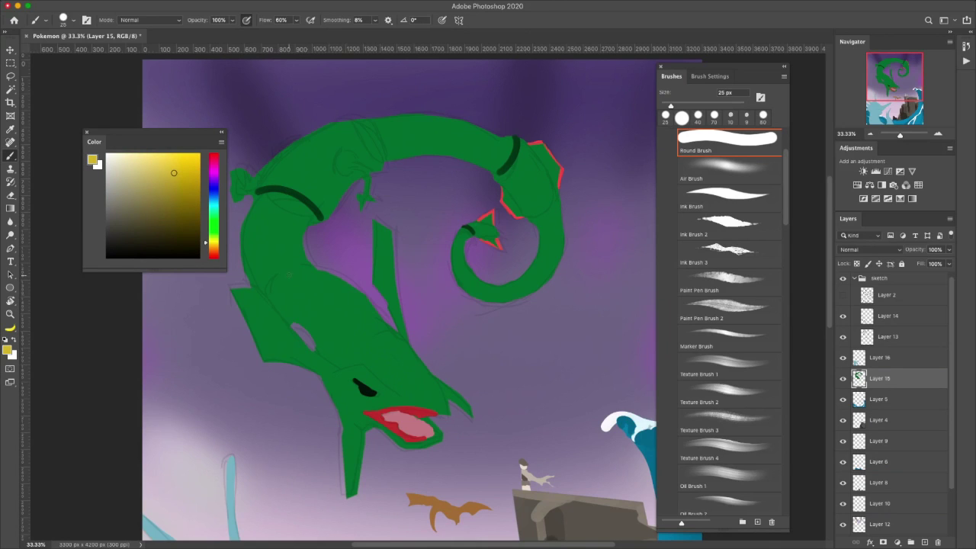
{"action": "key", "text": "ctrl+z"}
{"action": "left_click_drag", "start_coordinate": [288, 276], "coordinate": [377, 352]}
Step: Undo the yellow stripe and paint a yellow belly patch on the sea serpent
{"action": "key", "text": "ctrl+z"}
{"action": "scroll", "coordinate": [308, 169], "scroll_direction": "down", "scroll_amount": 5}
{"action": "scroll", "coordinate": [416, 279], "scroll_direction": "up", "scroll_amount": 4}
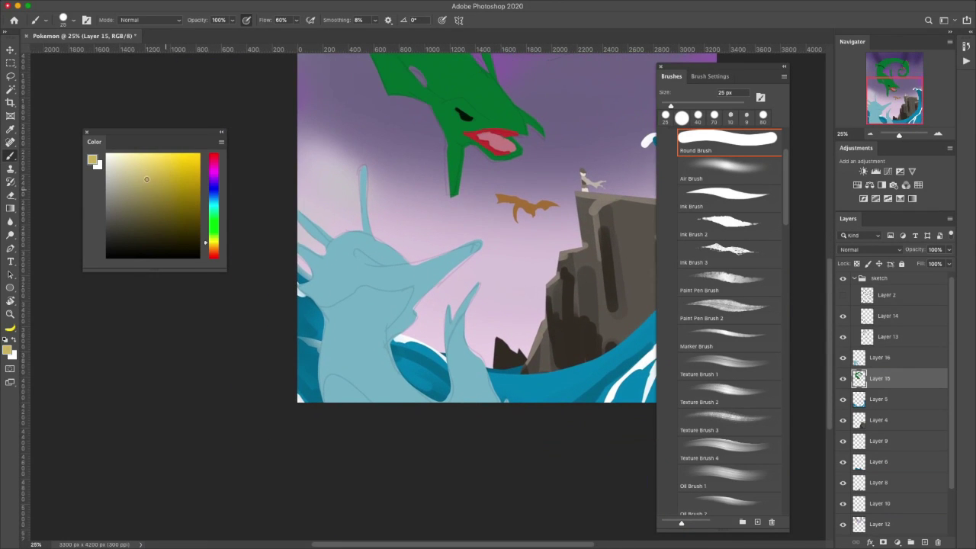
{"action": "left_click", "coordinate": [887, 361]}
{"action": "left_click_drag", "start_coordinate": [358, 388], "coordinate": [337, 383]}
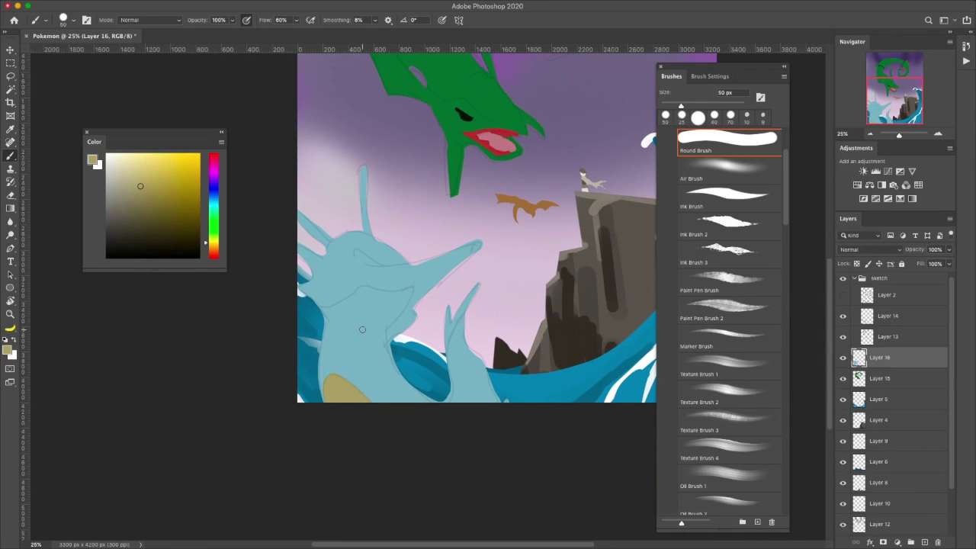
Step: Add pale blue highlights on the serpent and its arm
{"action": "left_click_drag", "start_coordinate": [217, 217], "coordinate": [214, 199]}
{"action": "left_click", "coordinate": [113, 162]}
{"action": "mouse_move", "coordinate": [457, 382]}
{"action": "left_mouse_down"}
{"action": "mouse_move", "coordinate": [469, 293]}
{"action": "mouse_move", "coordinate": [490, 391]}
{"action": "mouse_move", "coordinate": [477, 351]}
{"action": "left_mouse_up"}
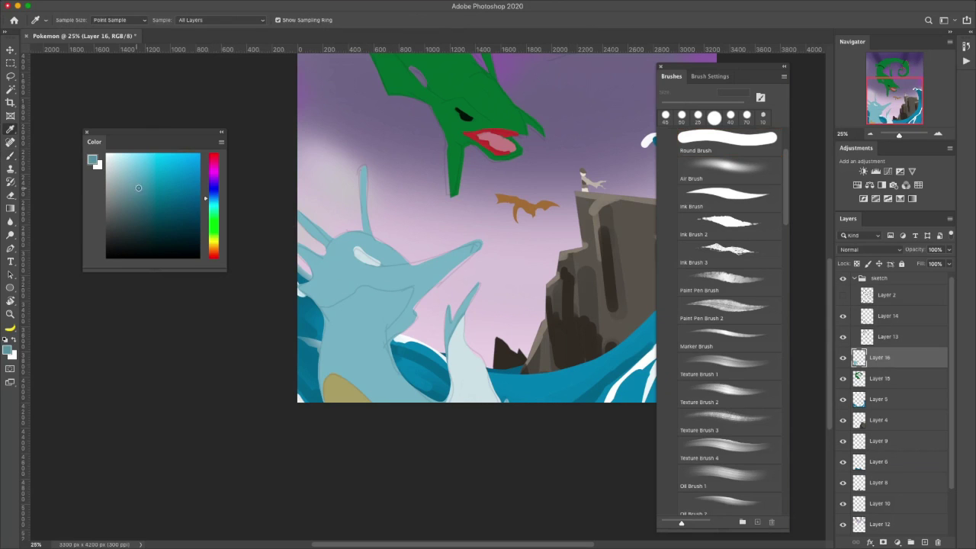
Step: Shade the serpent's left edge and draw its mouth line in darker teal
{"action": "left_click", "coordinate": [325, 319], "text": "alt"}
{"action": "key", "text": "ctrl+shift+d"}
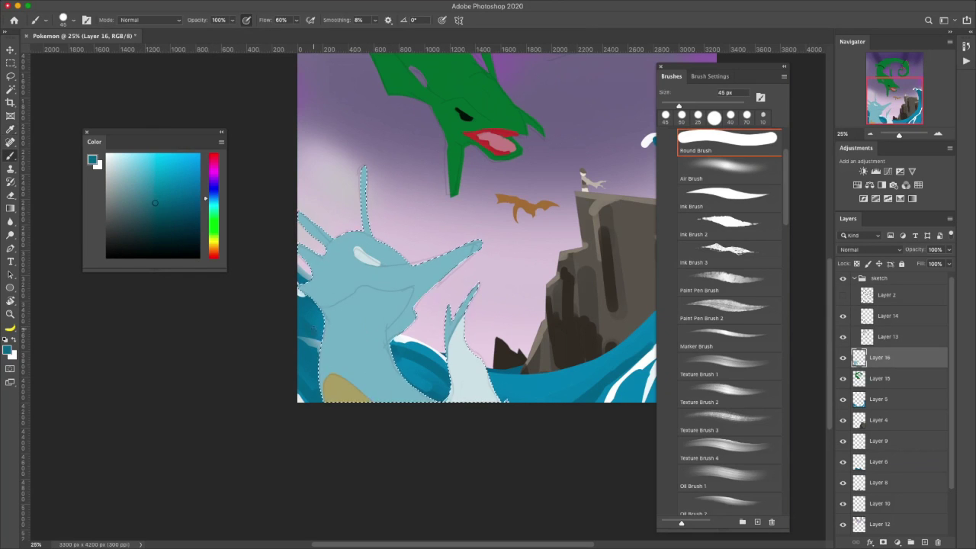
{"action": "left_click_drag", "start_coordinate": [322, 309], "coordinate": [324, 385]}
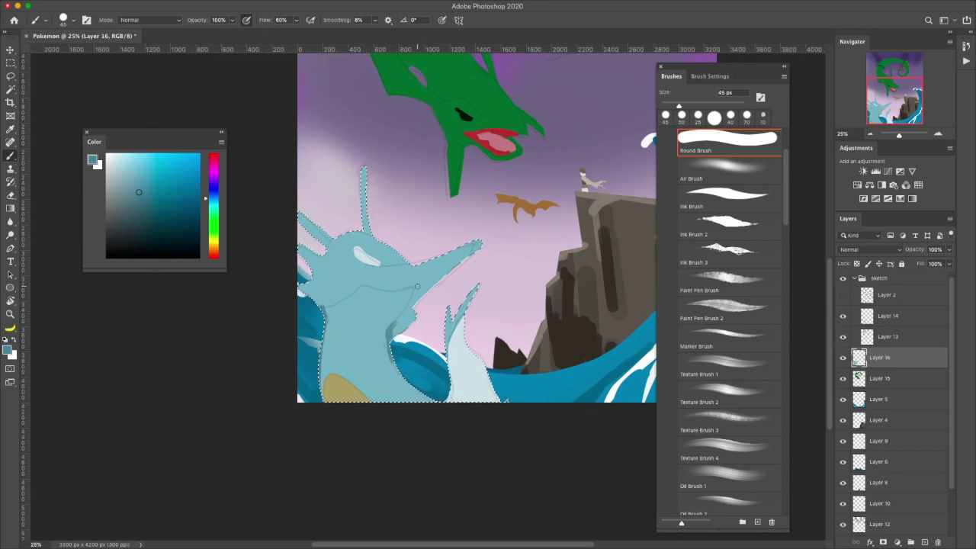
{"action": "left_click_drag", "start_coordinate": [379, 292], "coordinate": [322, 284]}
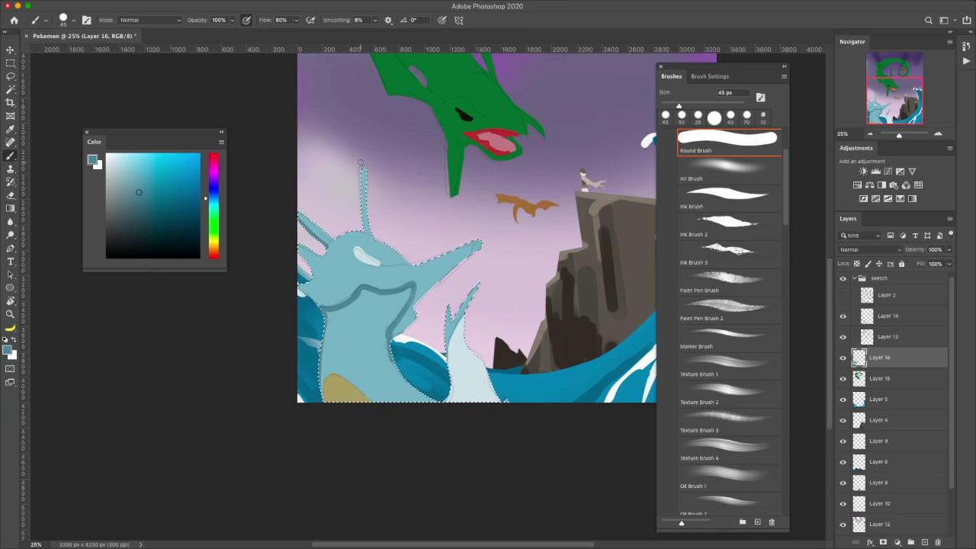
{"action": "left_click", "coordinate": [336, 389], "text": "alt"}
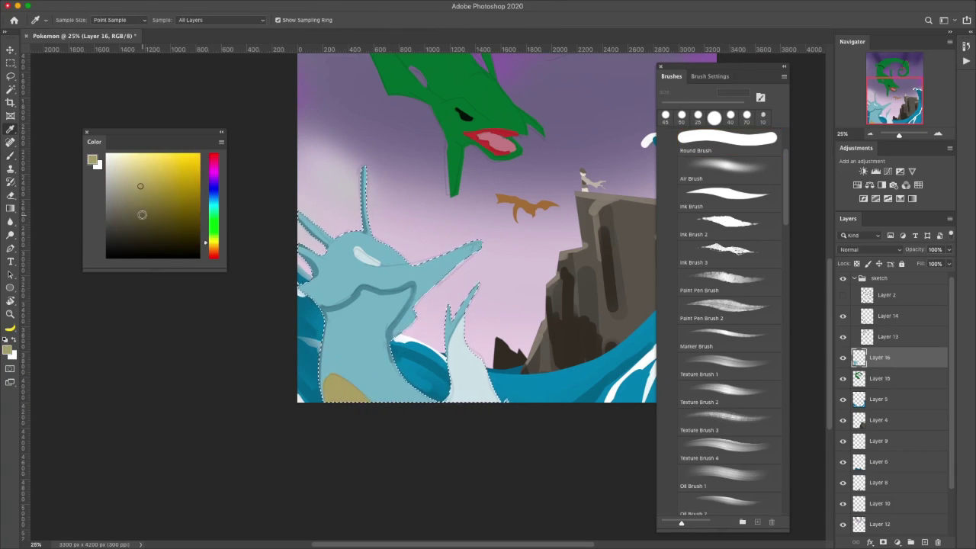
{"action": "left_click_drag", "start_coordinate": [364, 414], "coordinate": [466, 482]}
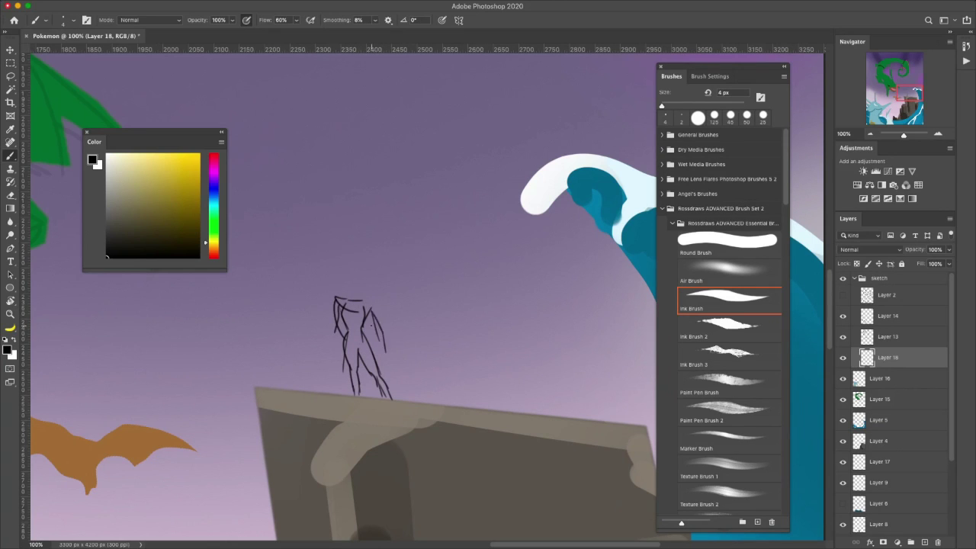
Step: Redraw the trainer's head and spiky hair lines, erasing the old strokes
{"action": "key", "text": "e"}
{"action": "key", "text": "b"}
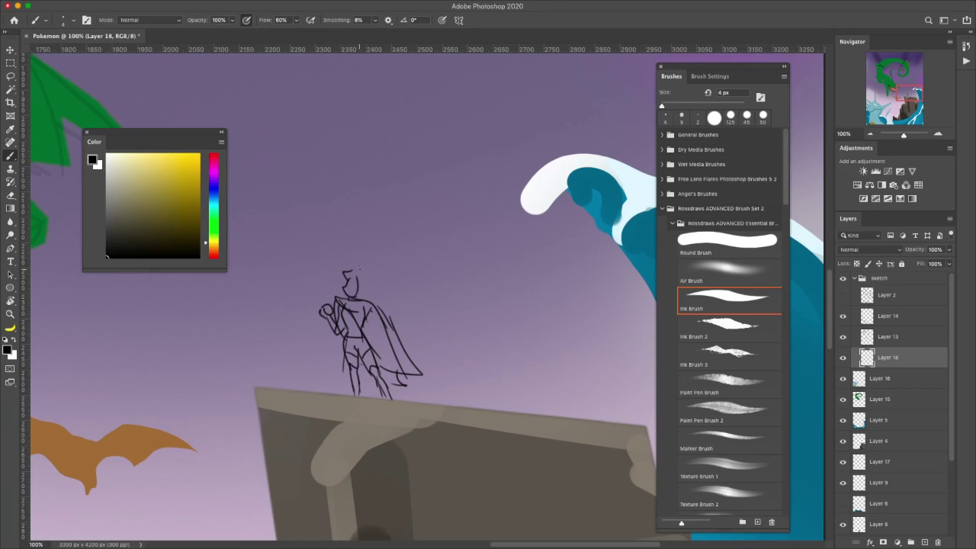
{"action": "key", "text": "e"}
{"action": "mouse_move", "coordinate": [358, 272]}
{"action": "left_mouse_down"}
{"action": "mouse_move", "coordinate": [353, 293]}
{"action": "mouse_move", "coordinate": [352, 272]}
{"action": "left_mouse_up"}
{"action": "key", "text": "b"}
{"action": "key", "text": "e"}
{"action": "key", "text": "b"}
Step: At 200% zoom, erase stray head, cape and hair strokes around the figure
{"action": "key", "text": "ctrl+minus"}
{"action": "key", "text": "ctrl+plus"}
{"action": "key", "text": "ctrl+plus"}
{"action": "key", "text": "e"}
{"action": "left_click_drag", "start_coordinate": [266, 255], "coordinate": [340, 307]}
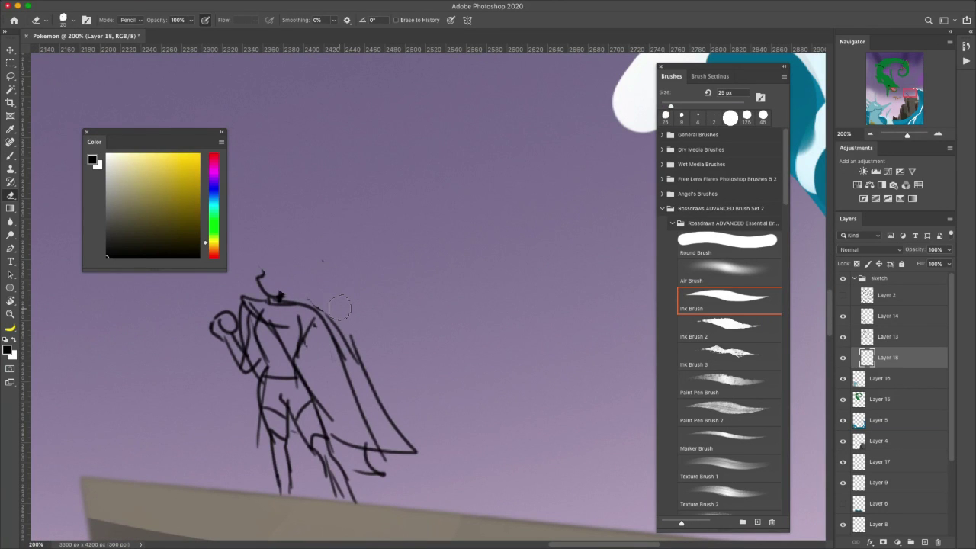
{"action": "left_click_drag", "start_coordinate": [358, 295], "coordinate": [335, 366]}
{"action": "left_click_drag", "start_coordinate": [305, 317], "coordinate": [309, 347]}
{"action": "left_click_drag", "start_coordinate": [412, 450], "coordinate": [358, 473]}
{"action": "left_click_drag", "start_coordinate": [263, 274], "coordinate": [274, 301]}
{"action": "key", "text": "b"}
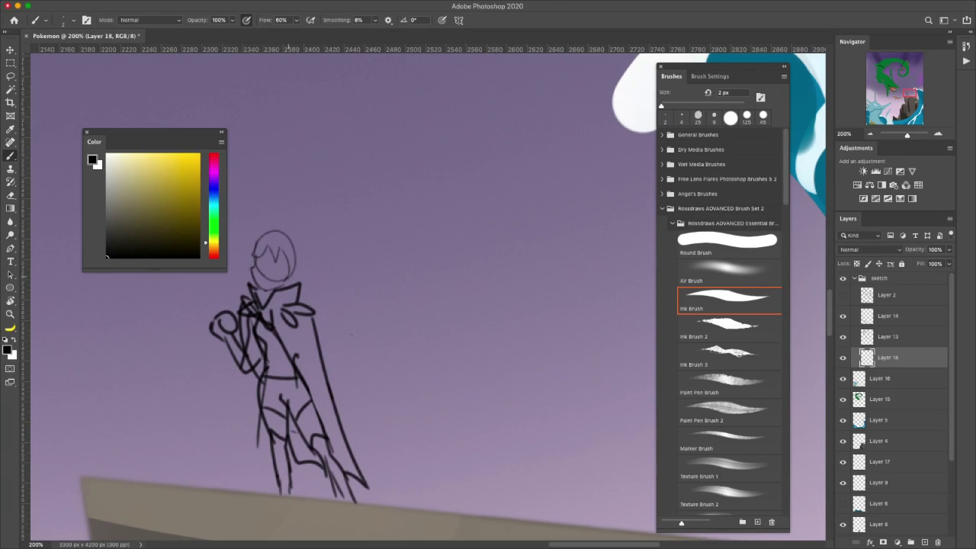
Step: Lasso the trainer's head and shrink it lower with Free Transform
{"action": "key", "text": "l"}
{"action": "left_click_drag", "start_coordinate": [313, 222], "coordinate": [302, 245]}
{"action": "key", "text": "ctrl+t"}
{"action": "key", "text": "Return"}
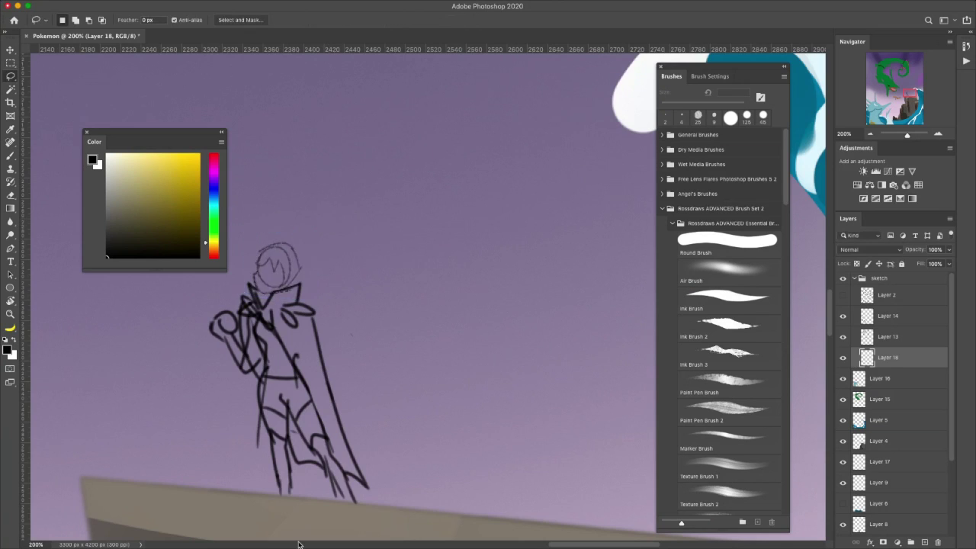
{"action": "key", "text": "ctrl+d"}
Step: On a new layer, lasso the whole trainer and fill the outline with light beige
{"action": "key", "text": "b"}
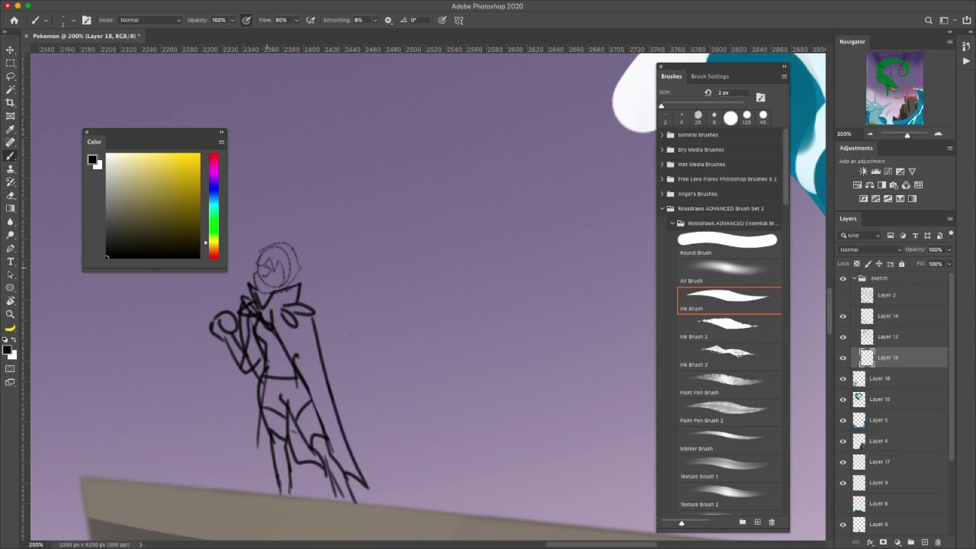
{"action": "left_click", "coordinate": [10, 76]}
{"action": "key", "text": "ctrl+shift+alt+n"}
{"action": "left_click_drag", "start_coordinate": [263, 350], "coordinate": [263, 389]}
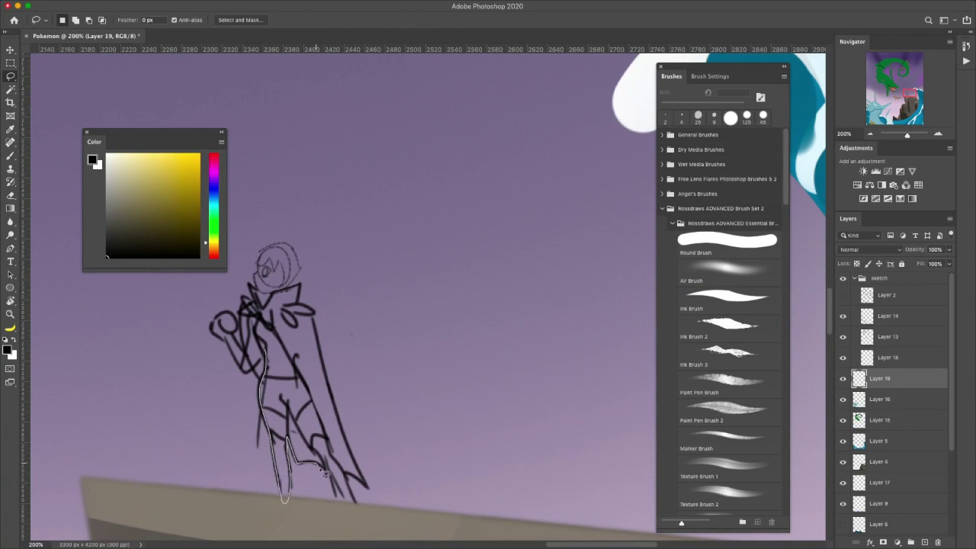
{"action": "left_click_drag", "start_coordinate": [219, 316], "coordinate": [259, 354]}
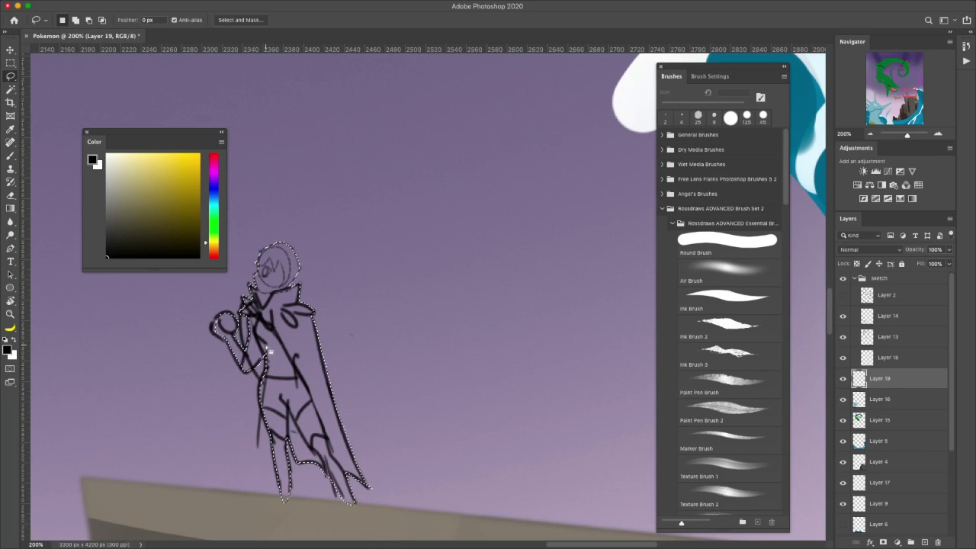
{"action": "left_click", "coordinate": [128, 165]}
{"action": "mouse_move", "coordinate": [205, 242]}
{"action": "left_mouse_down"}
{"action": "mouse_move", "coordinate": [205, 167]}
{"action": "mouse_move", "coordinate": [206, 249]}
{"action": "left_mouse_up"}
{"action": "left_click", "coordinate": [125, 157]}
{"action": "key", "text": "alt+BackSpace"}
{"action": "key", "text": "ctrl+d"}
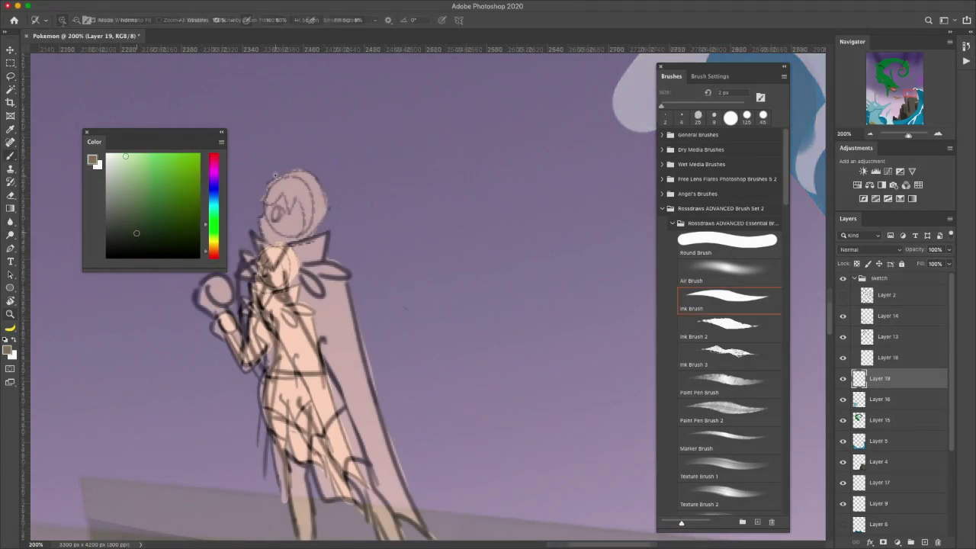
Step: Paint the trainer's cape pale grey-green with a larger brush
{"action": "key", "text": "b"}
{"action": "key", "text": "ctrl+plus"}
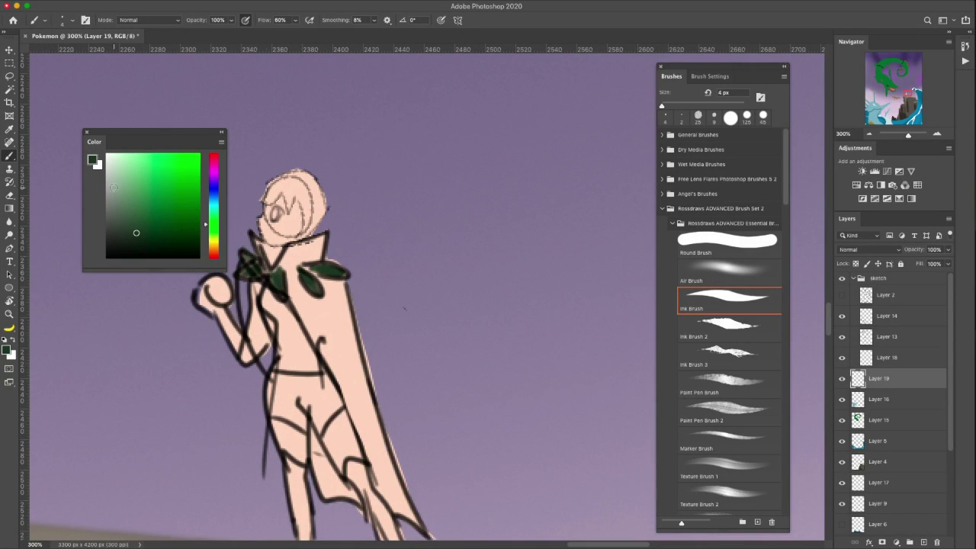
{"action": "left_click", "coordinate": [114, 186]}
{"action": "key", "text": "bracketright"}
{"action": "key", "text": "bracketright"}
{"action": "key", "text": "bracketright"}
{"action": "left_click_drag", "start_coordinate": [344, 343], "coordinate": [412, 527]}
{"action": "left_click_drag", "start_coordinate": [290, 263], "coordinate": [324, 302]}
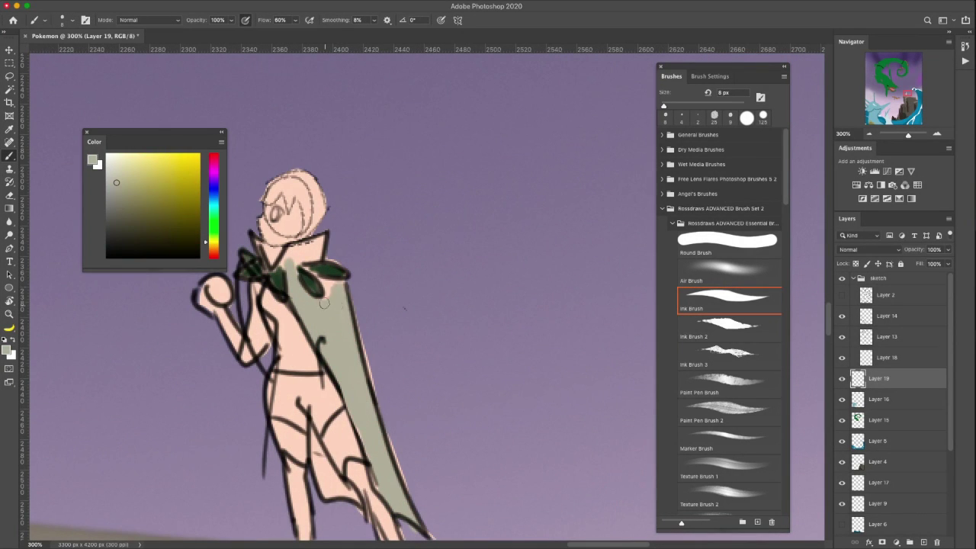
{"action": "left_click_drag", "start_coordinate": [316, 456], "coordinate": [358, 500]}
{"action": "scroll", "coordinate": [305, 343], "scroll_direction": "down", "scroll_amount": 3}
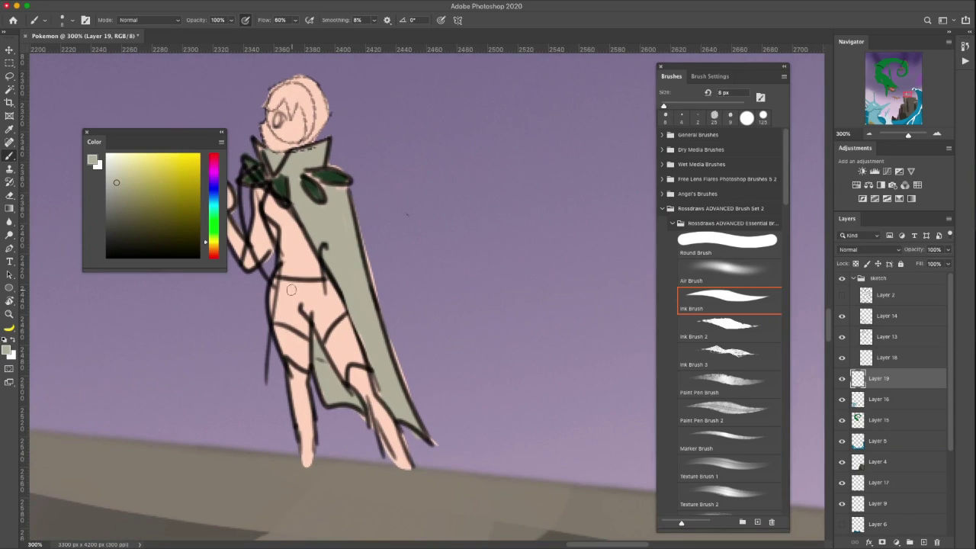
Step: Paint grey shorts and stockings, a dark bodysuit and dark hair on the trainer
{"action": "mouse_move", "coordinate": [277, 302]}
{"action": "left_mouse_down"}
{"action": "mouse_move", "coordinate": [336, 328]}
{"action": "mouse_move", "coordinate": [308, 328]}
{"action": "left_mouse_up"}
{"action": "left_click_drag", "start_coordinate": [305, 416], "coordinate": [308, 461]}
{"action": "left_click_drag", "start_coordinate": [293, 366], "coordinate": [309, 450]}
{"action": "left_click_drag", "start_coordinate": [354, 366], "coordinate": [381, 411]}
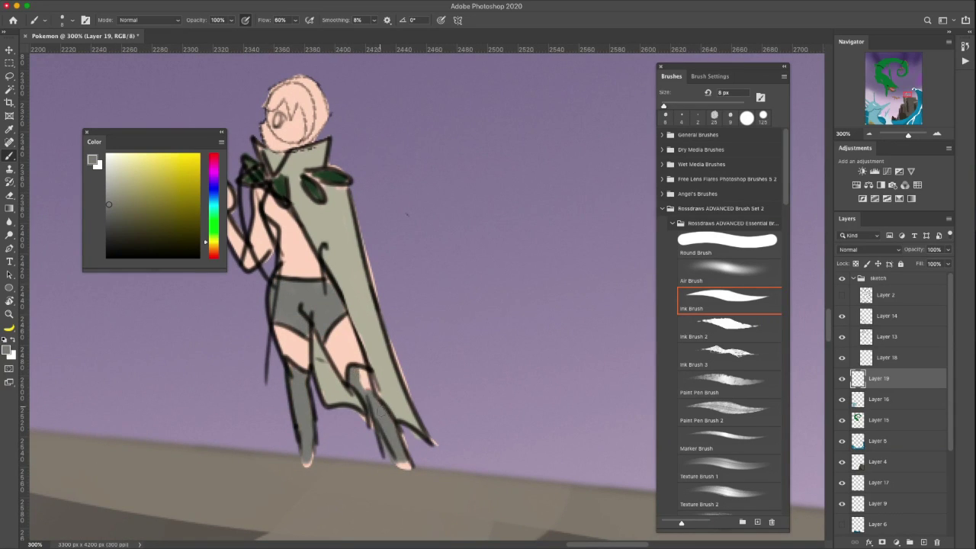
{"action": "left_click_drag", "start_coordinate": [290, 240], "coordinate": [270, 200]}
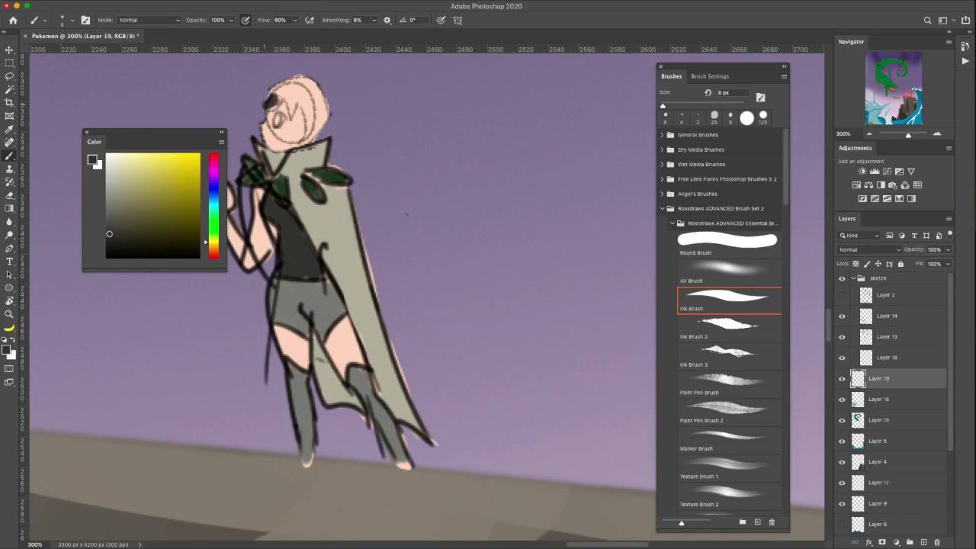
{"action": "key", "text": "bracketleft"}
{"action": "key", "text": "bracketleft"}
{"action": "key", "text": "bracketleft"}
{"action": "mouse_move", "coordinate": [269, 107]}
{"action": "left_mouse_down"}
{"action": "mouse_move", "coordinate": [309, 79]}
{"action": "mouse_move", "coordinate": [328, 145]}
{"action": "left_mouse_up"}
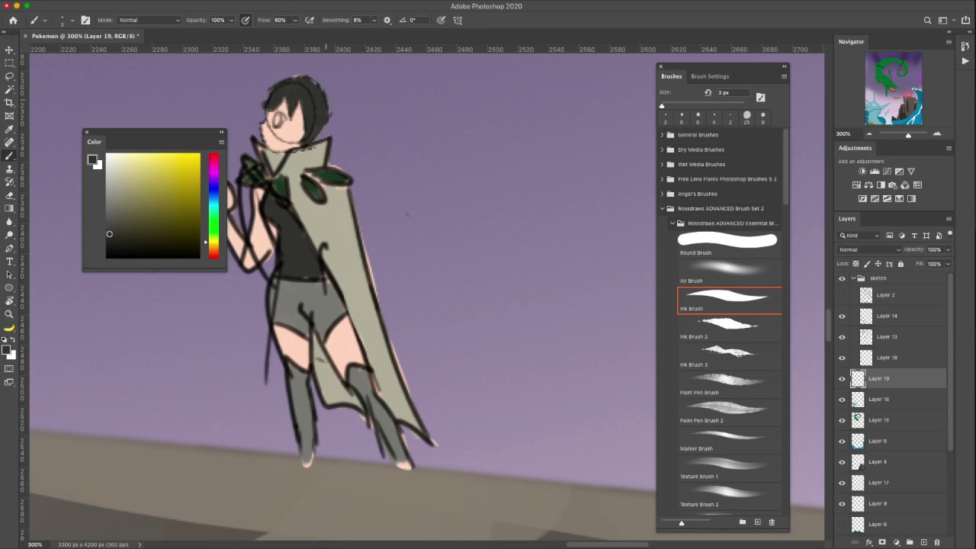
Step: Sample the Pokéball's dark red and switch to a brighter red
{"action": "left_click_drag", "start_coordinate": [297, 214], "coordinate": [345, 220]}
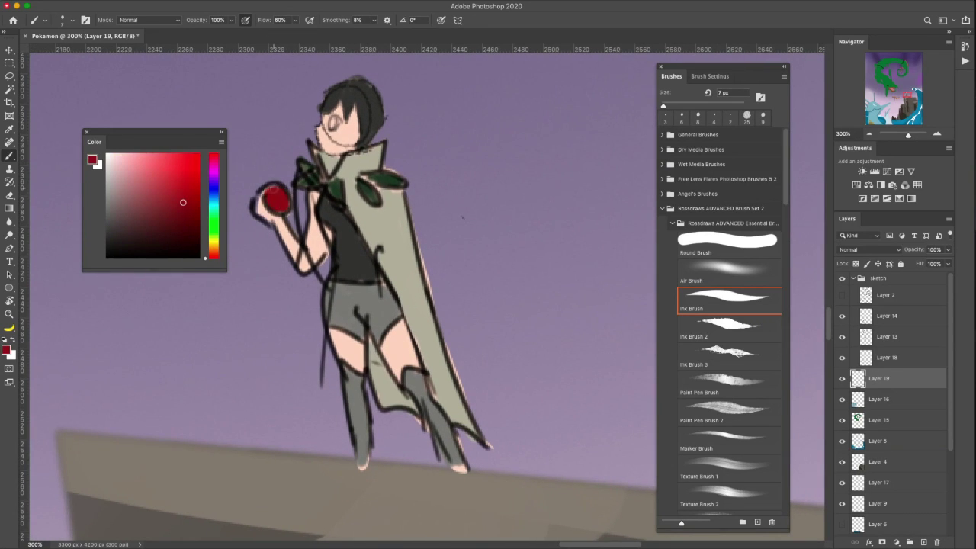
{"action": "scroll", "coordinate": [200, 209], "scroll_direction": "up", "scroll_amount": 1}
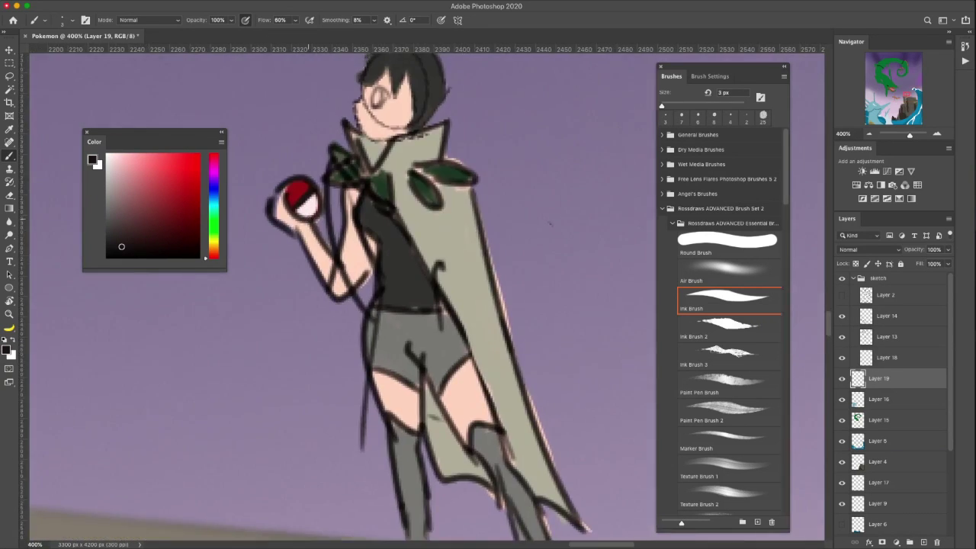
{"action": "left_click", "coordinate": [295, 204], "text": "alt"}
{"action": "left_click", "coordinate": [200, 167]}
{"action": "key", "text": "ctrl+minus"}
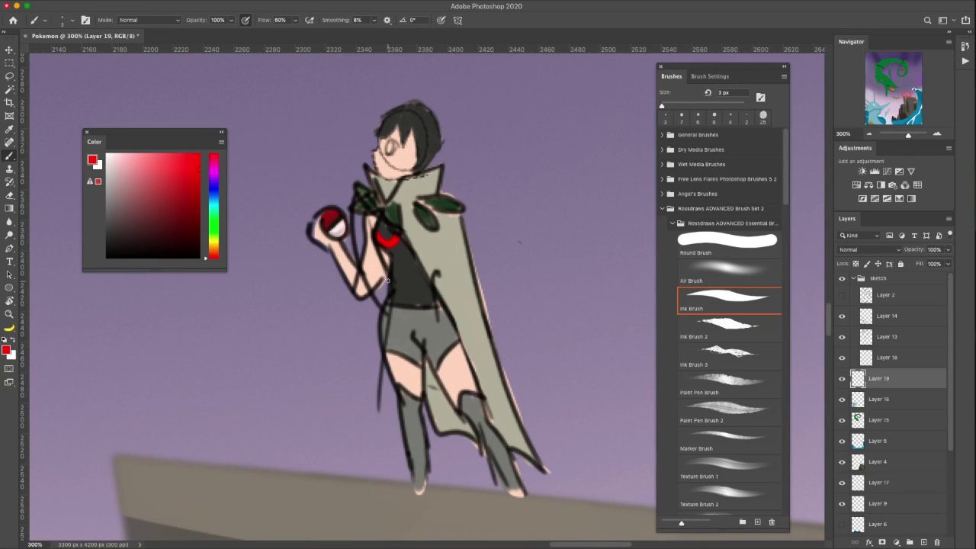
Step: Shade the cape from shoulder to hem in a lighter olive-grey
{"action": "left_click", "coordinate": [418, 335], "text": "alt"}
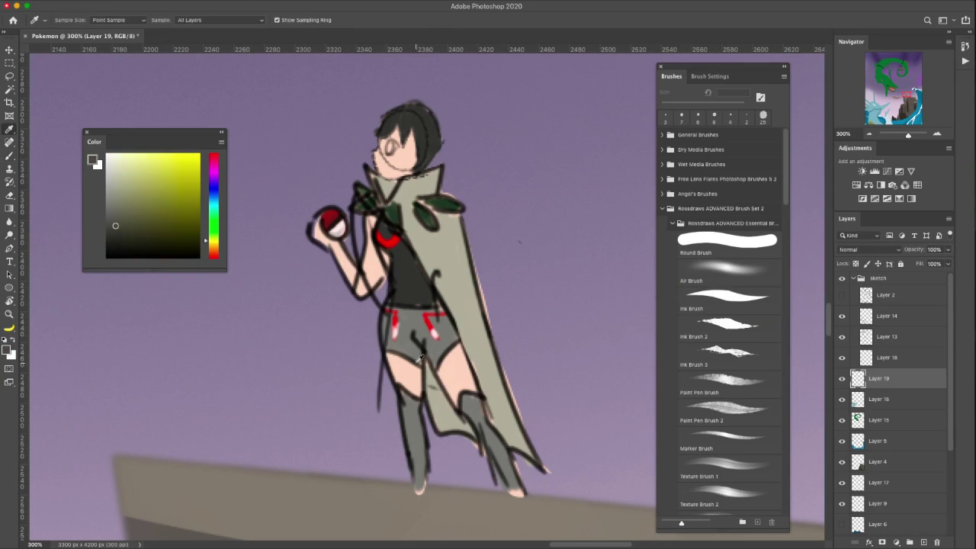
{"action": "left_click", "coordinate": [118, 208]}
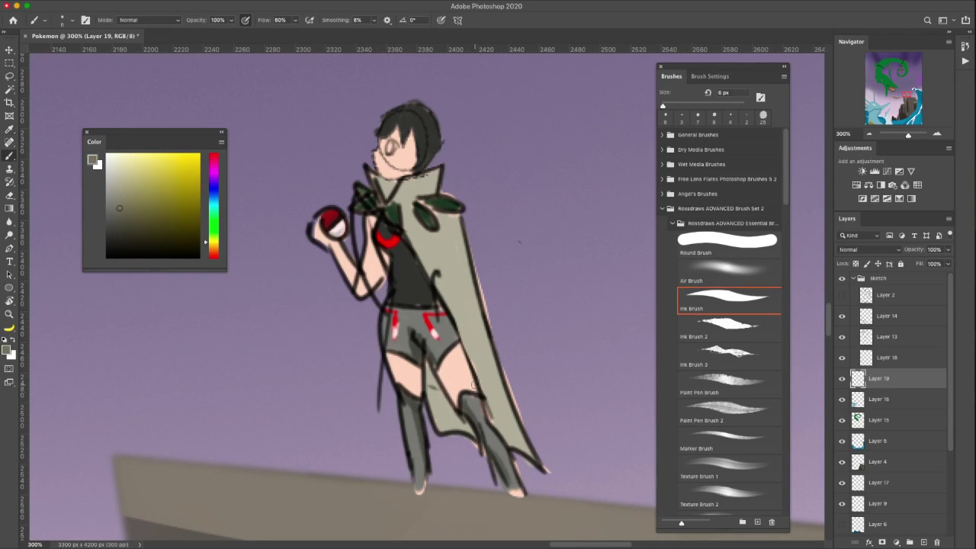
{"action": "left_click_drag", "start_coordinate": [425, 368], "coordinate": [472, 439]}
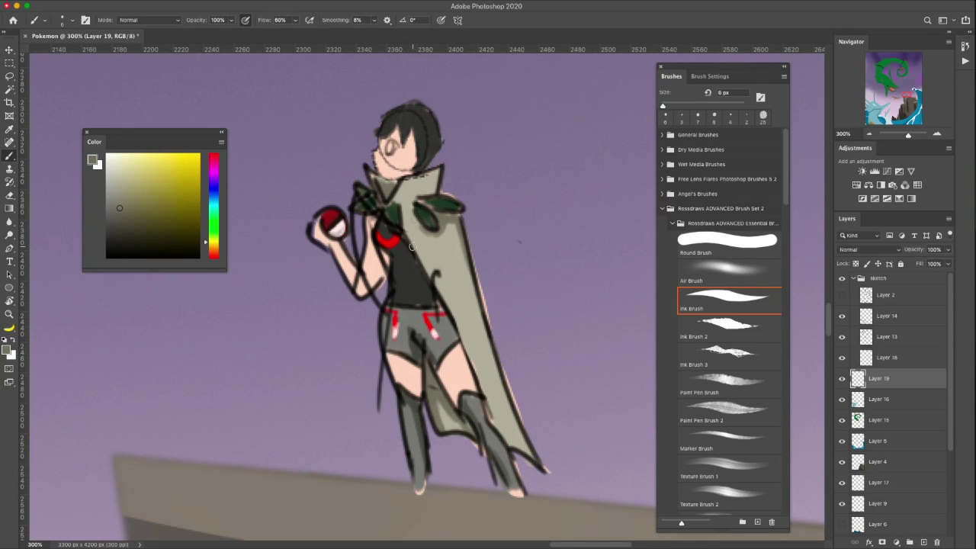
{"action": "left_click_drag", "start_coordinate": [412, 247], "coordinate": [504, 435]}
{"action": "left_click_drag", "start_coordinate": [458, 233], "coordinate": [527, 435]}
Step: Dab a red dot onto the trainer's eye with a 2 px brush
{"action": "key", "text": "bracketleft"}
{"action": "key", "text": "bracketleft"}
{"action": "key", "text": "bracketleft"}
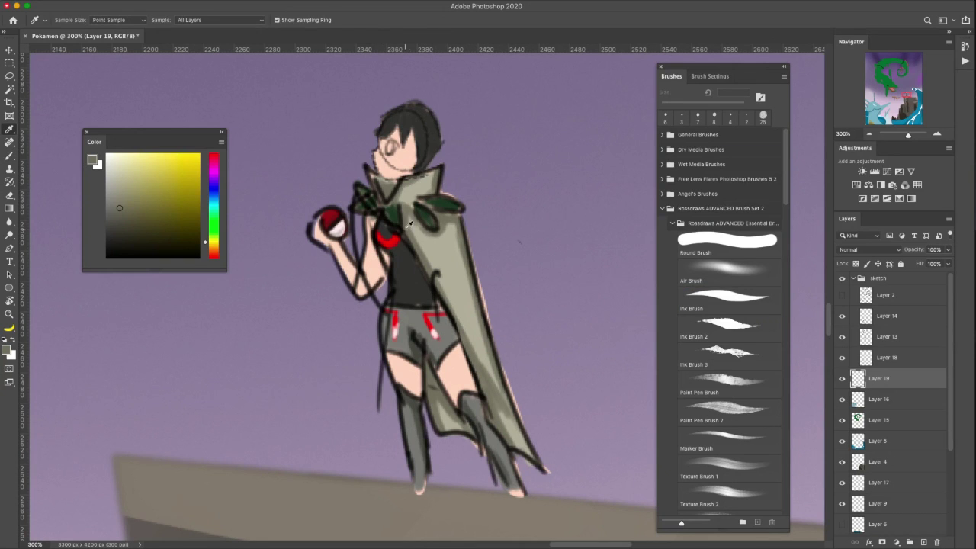
{"action": "left_click", "coordinate": [386, 241], "text": "alt"}
{"action": "left_click", "coordinate": [389, 146]}
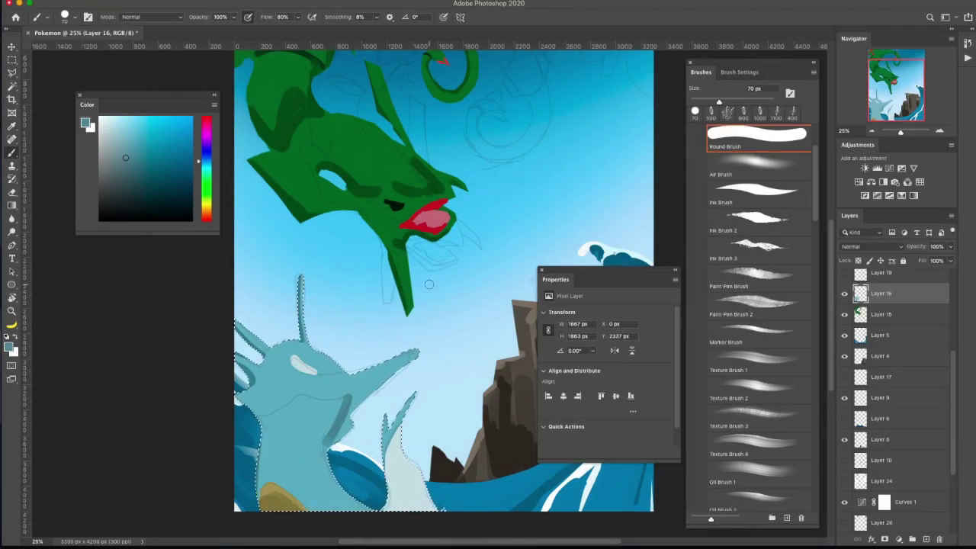
Step: Paint dark teal shading on the serpent's head and down its neck
{"action": "left_click_drag", "start_coordinate": [300, 412], "coordinate": [349, 393]}
{"action": "left_click_drag", "start_coordinate": [322, 440], "coordinate": [351, 394]}
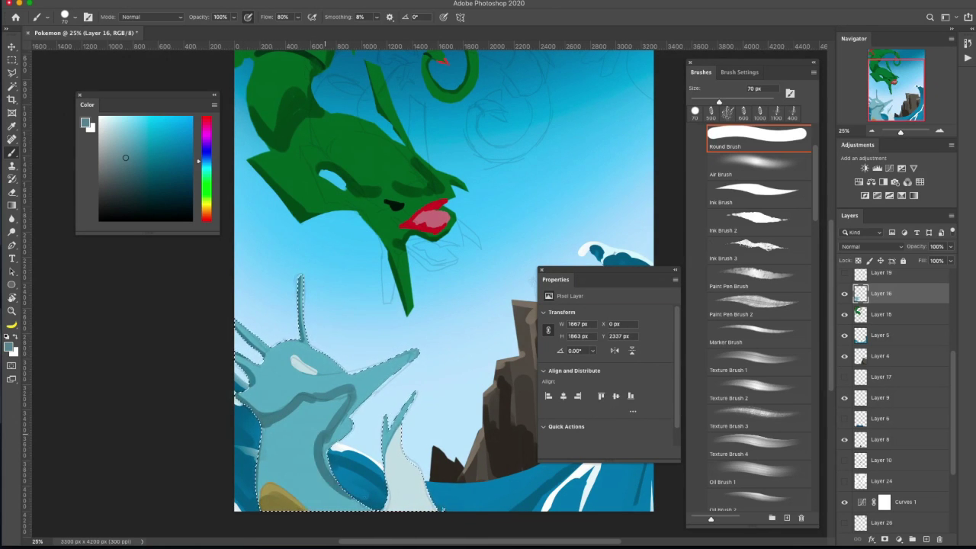
{"action": "key", "text": "bracketright"}
{"action": "key", "text": "bracketright"}
{"action": "left_click_drag", "start_coordinate": [335, 396], "coordinate": [330, 500]}
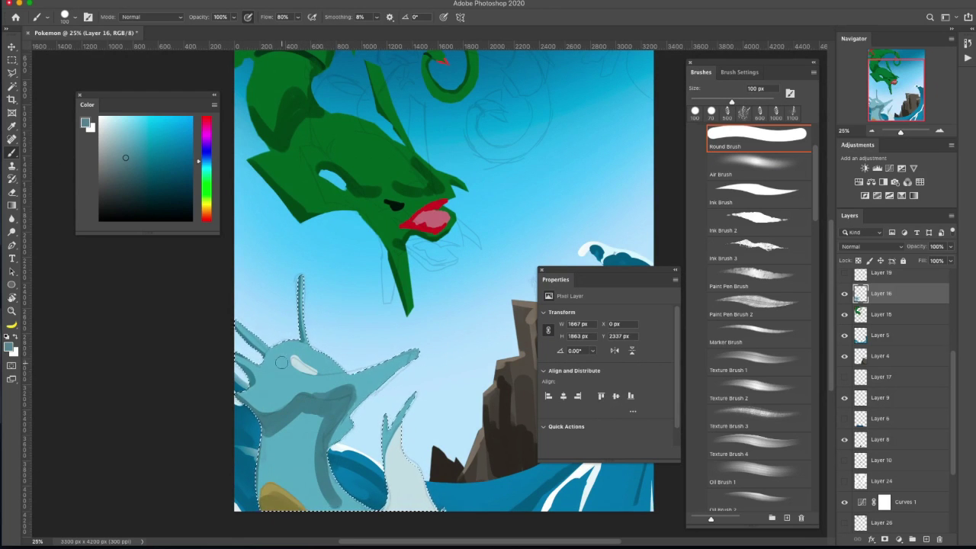
Step: Try light sky, greyer and lighter blues for the serpent's highlights
{"action": "left_click", "coordinate": [316, 318], "text": "alt"}
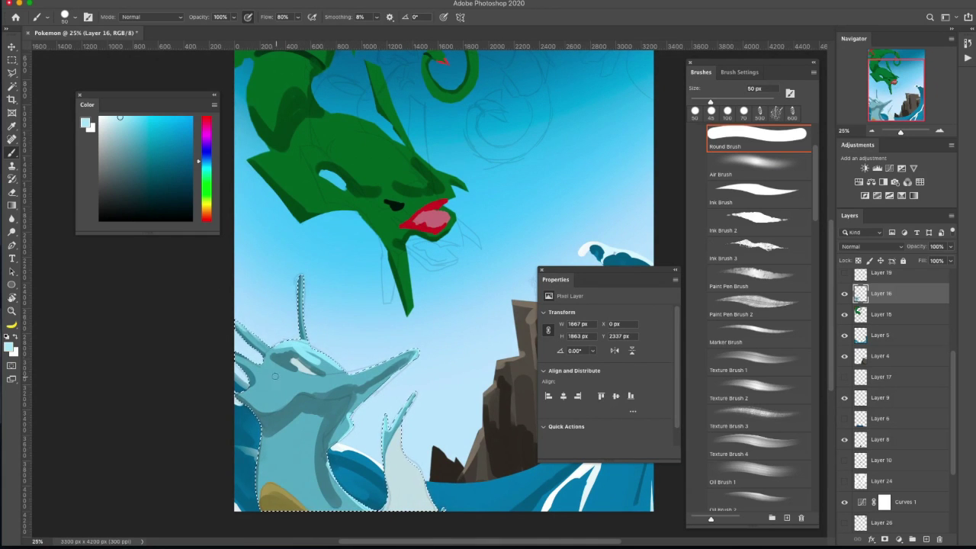
{"action": "mouse_move", "coordinate": [310, 309]}
{"action": "left_mouse_down"}
{"action": "mouse_move", "coordinate": [295, 357]}
{"action": "mouse_move", "coordinate": [339, 299]}
{"action": "left_mouse_up"}
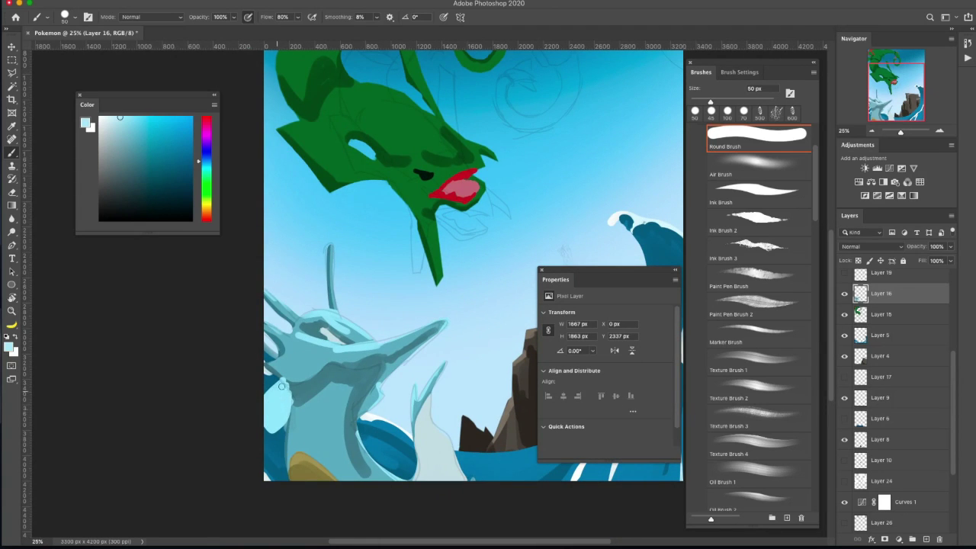
{"action": "left_click", "coordinate": [305, 358], "text": "alt"}
{"action": "left_click", "coordinate": [327, 406], "text": "alt"}
{"action": "scroll", "coordinate": [363, 494], "scroll_direction": "down", "scroll_amount": 1}
{"action": "scroll", "coordinate": [412, 320], "scroll_direction": "up", "scroll_amount": 1}
{"action": "scroll", "coordinate": [412, 320], "scroll_direction": "up", "scroll_amount": 1}
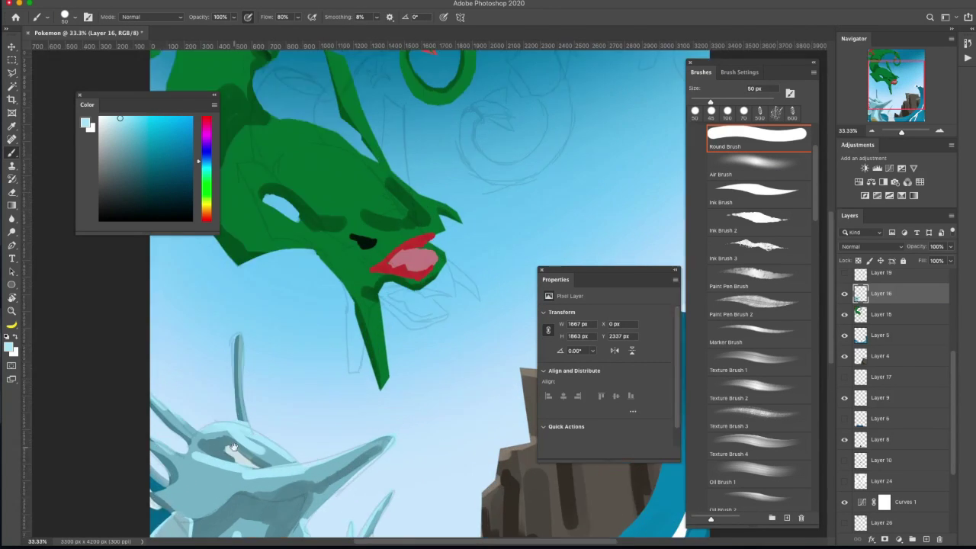
{"action": "scroll", "coordinate": [412, 320], "scroll_direction": "up", "scroll_amount": 1}
Step: Give the serpent's eye a crimson red pupil, then pick a pale light blue
{"action": "left_click", "coordinate": [404, 222], "text": "alt"}
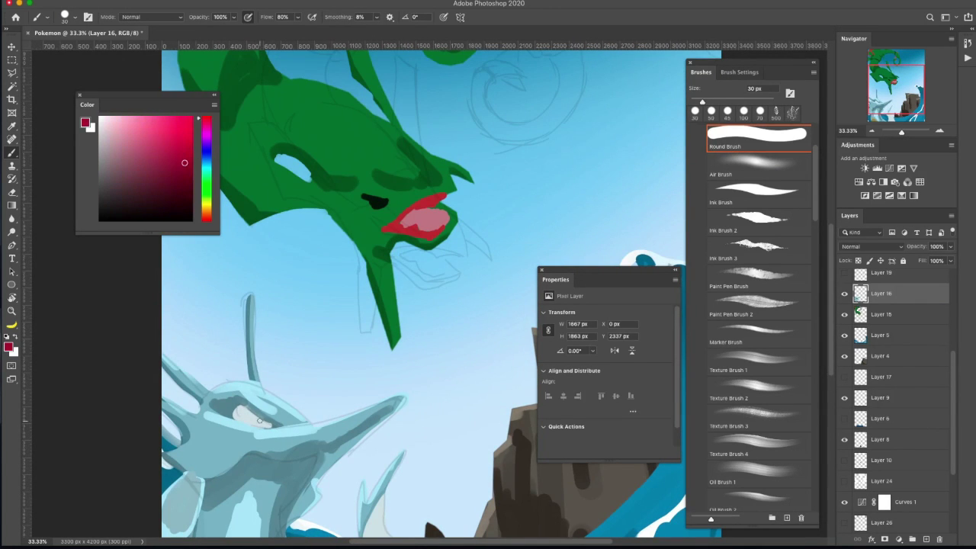
{"action": "left_click_drag", "start_coordinate": [254, 419], "coordinate": [268, 424]}
{"action": "scroll", "coordinate": [260, 420], "scroll_direction": "down", "scroll_amount": 2}
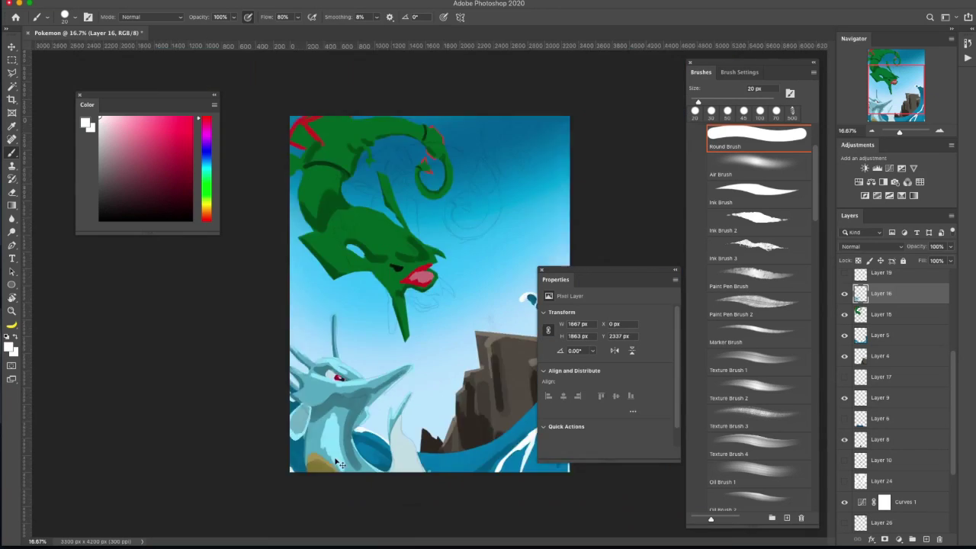
{"action": "scroll", "coordinate": [252, 449], "scroll_direction": "up", "scroll_amount": 2}
{"action": "scroll", "coordinate": [302, 494], "scroll_direction": "down", "scroll_amount": 3}
{"action": "scroll", "coordinate": [305, 494], "scroll_direction": "down", "scroll_amount": 1}
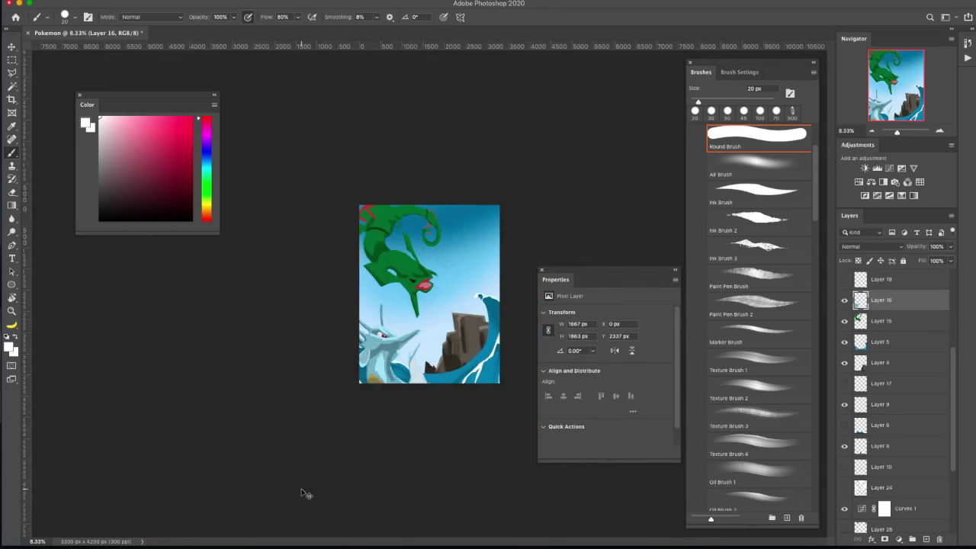
{"action": "scroll", "coordinate": [305, 494], "scroll_direction": "up", "scroll_amount": 2}
{"action": "left_click", "coordinate": [392, 427], "text": "alt"}
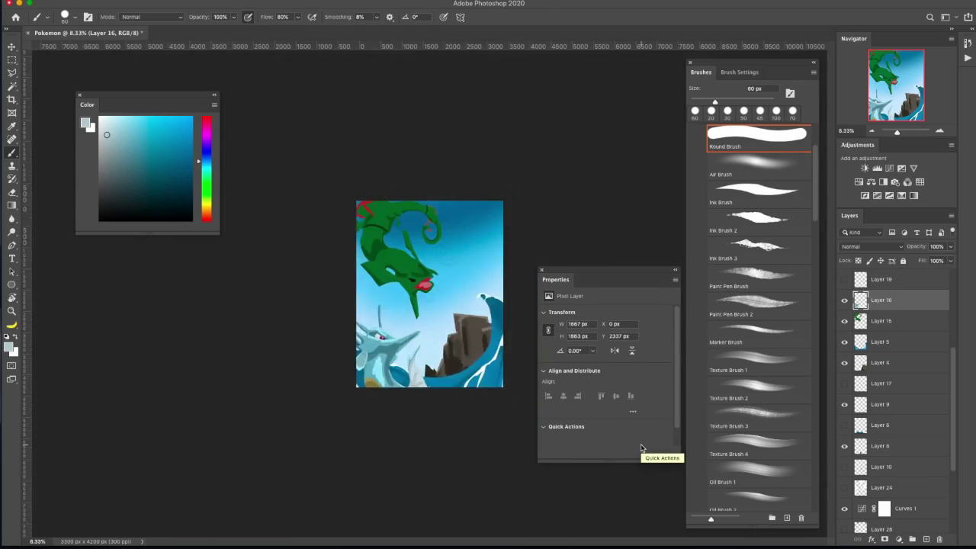
{"action": "key", "text": "ctrl+minus"}
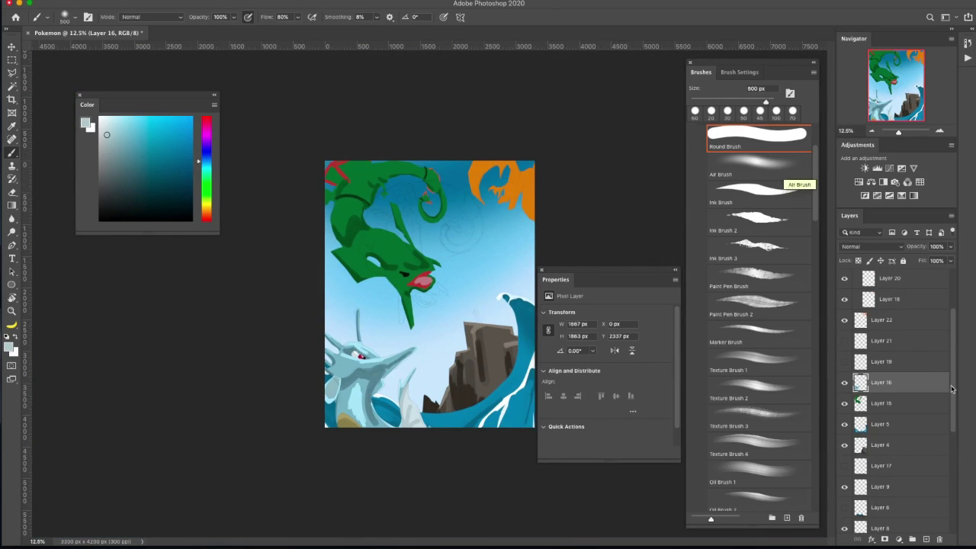
Step: Paint a wide pale-yellow diagonal beam across the sky and set its layer to Pin Light
{"action": "left_click_drag", "start_coordinate": [509, 178], "coordinate": [339, 400]}
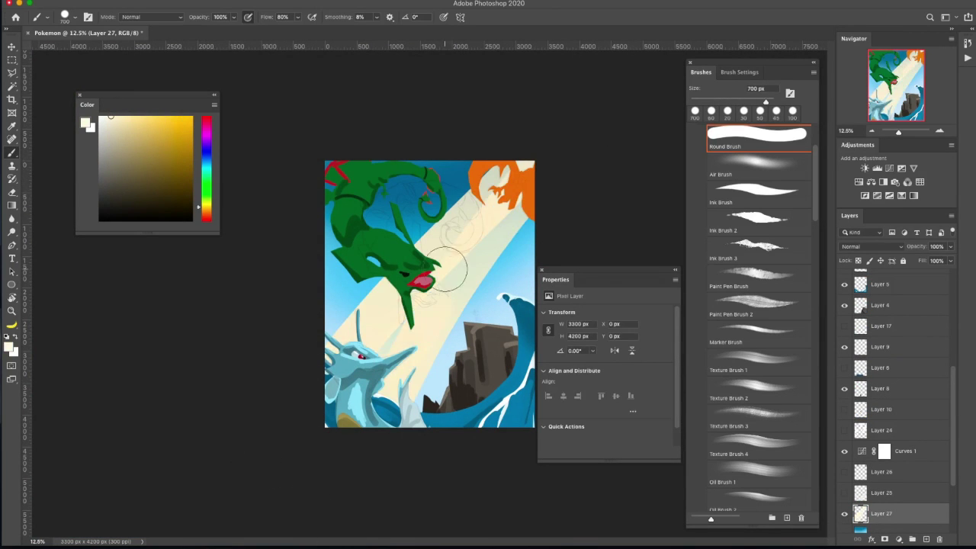
{"action": "left_click", "coordinate": [869, 246]}
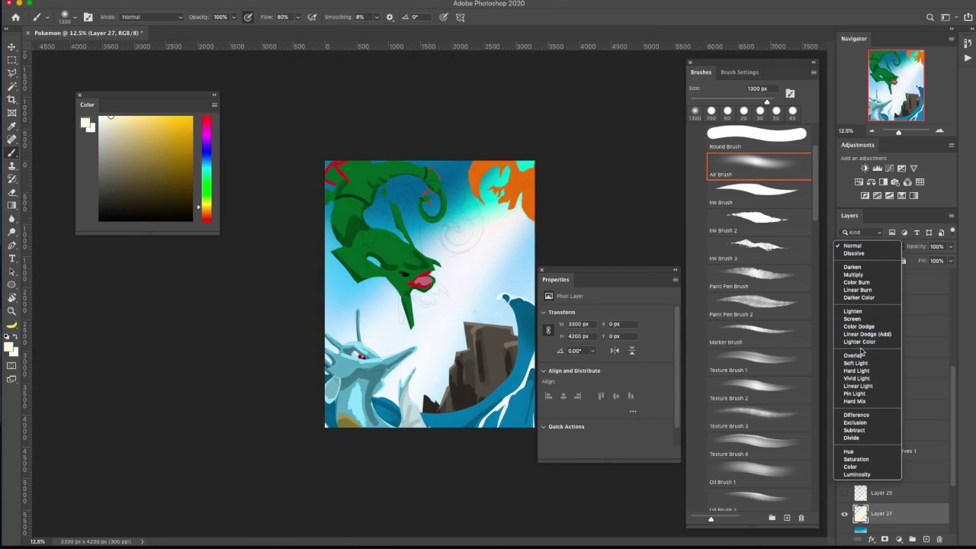
{"action": "left_click", "coordinate": [854, 394]}
Step: Zoom and pan around the image to check the waves and the green dragon's head
{"action": "key", "text": "super+plus"}
{"action": "key", "text": "super+plus"}
{"action": "key", "text": "super+plus"}
{"action": "left_click_drag", "start_coordinate": [410, 328], "coordinate": [397, 330]}
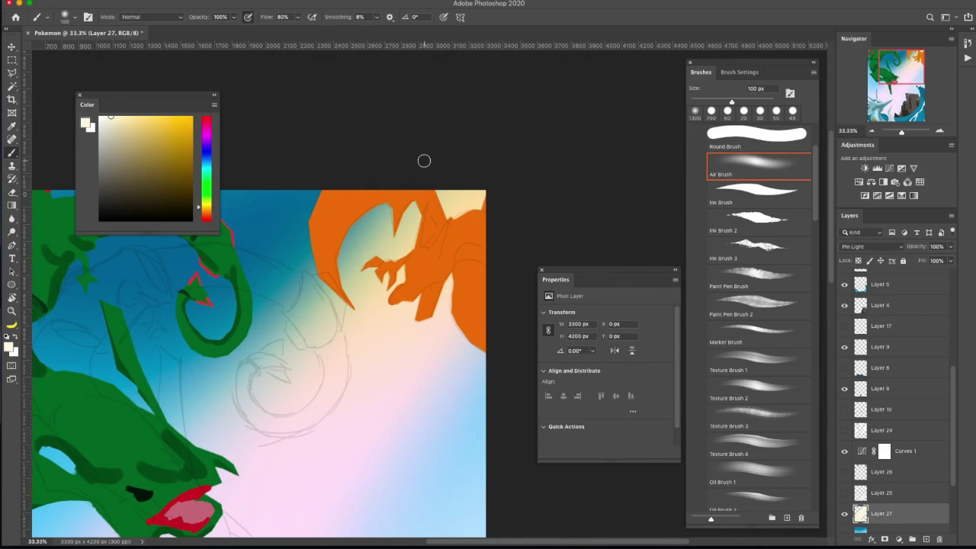
{"action": "key", "text": "super+minus"}
{"action": "key", "text": "super+minus"}
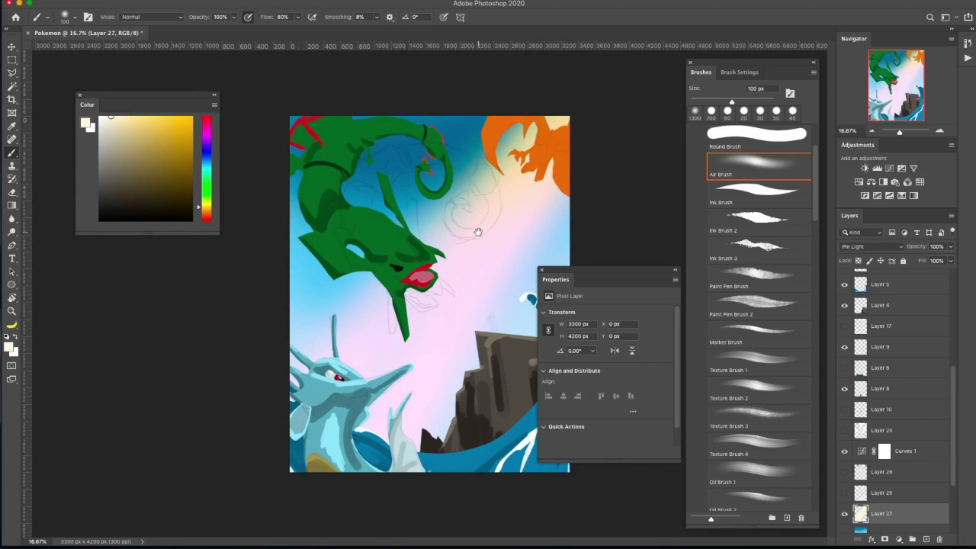
{"action": "left_click_drag", "start_coordinate": [564, 279], "coordinate": [597, 322]}
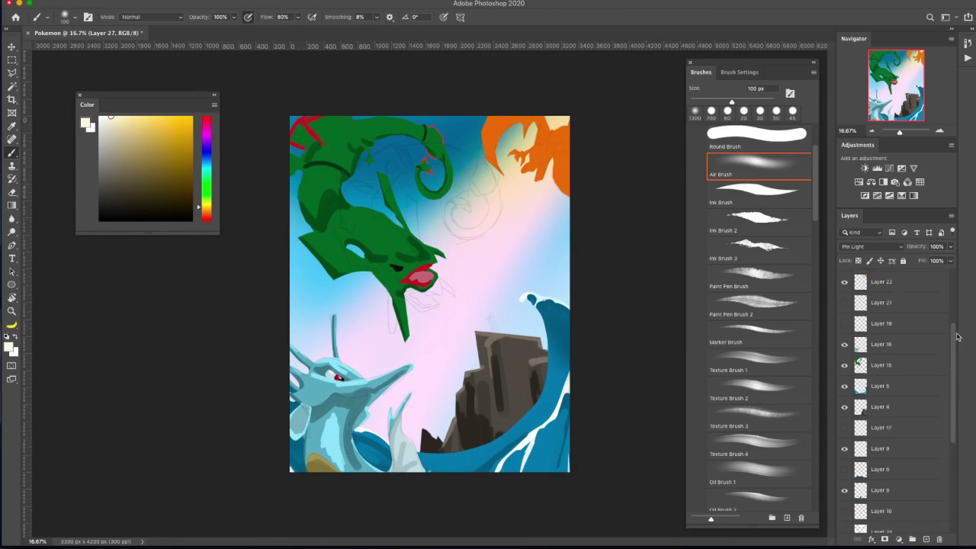
{"action": "key", "text": "super+plus"}
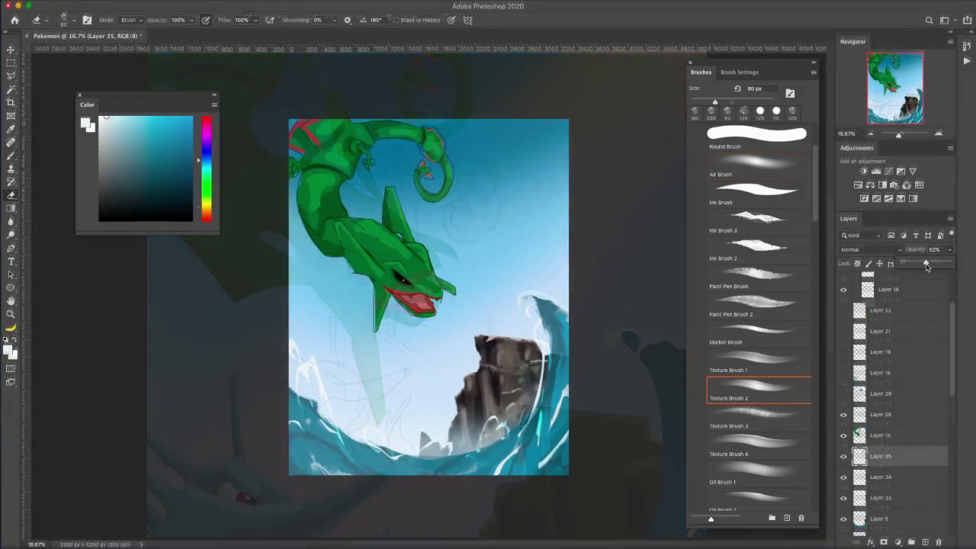
Step: With the Eraser active, select Hard Light Layer 34 and pick a light sky blue
{"action": "key", "text": "b"}
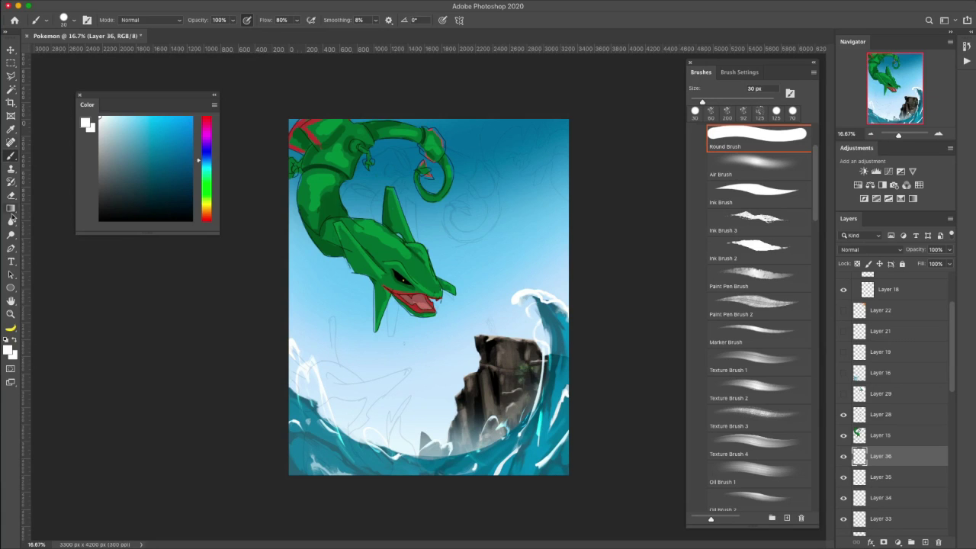
{"action": "key", "text": "e"}
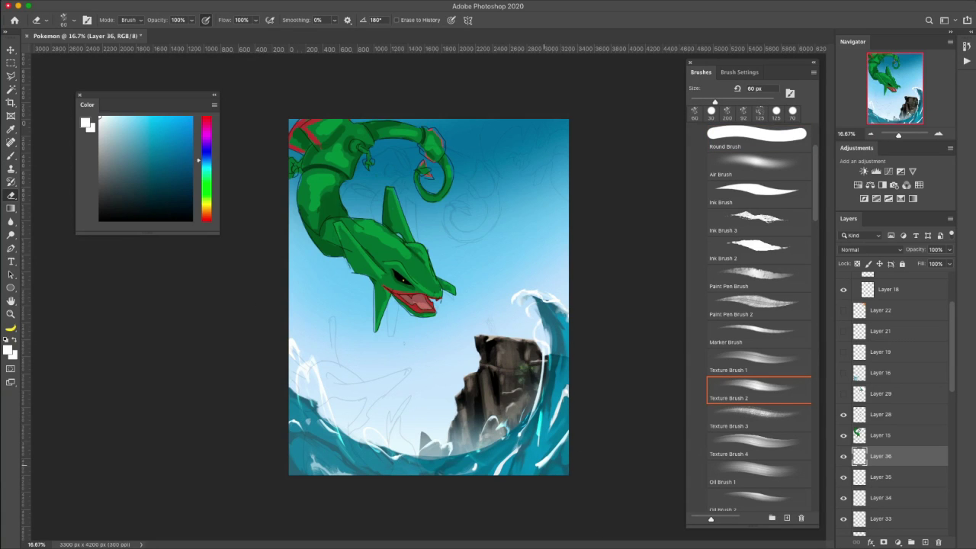
{"action": "left_click", "coordinate": [880, 479]}
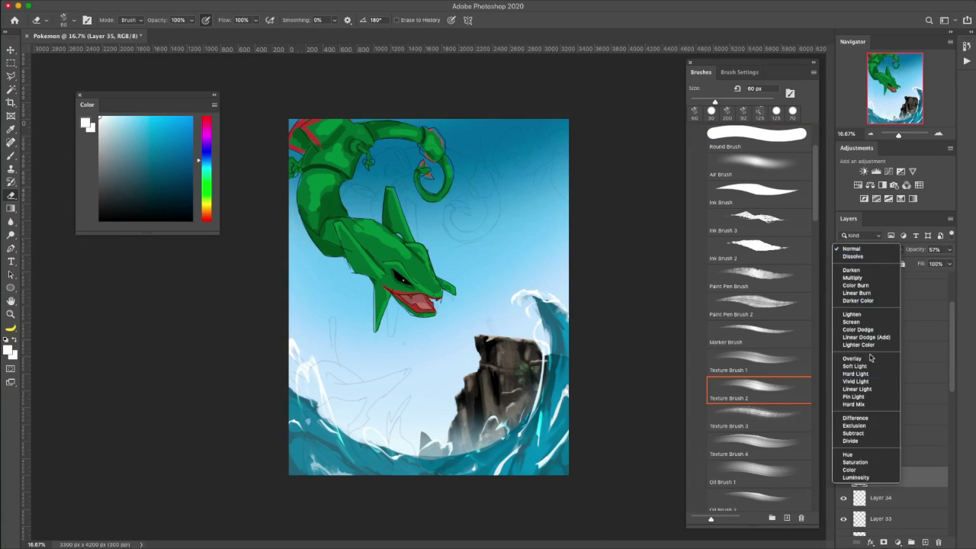
{"action": "left_click", "coordinate": [876, 496]}
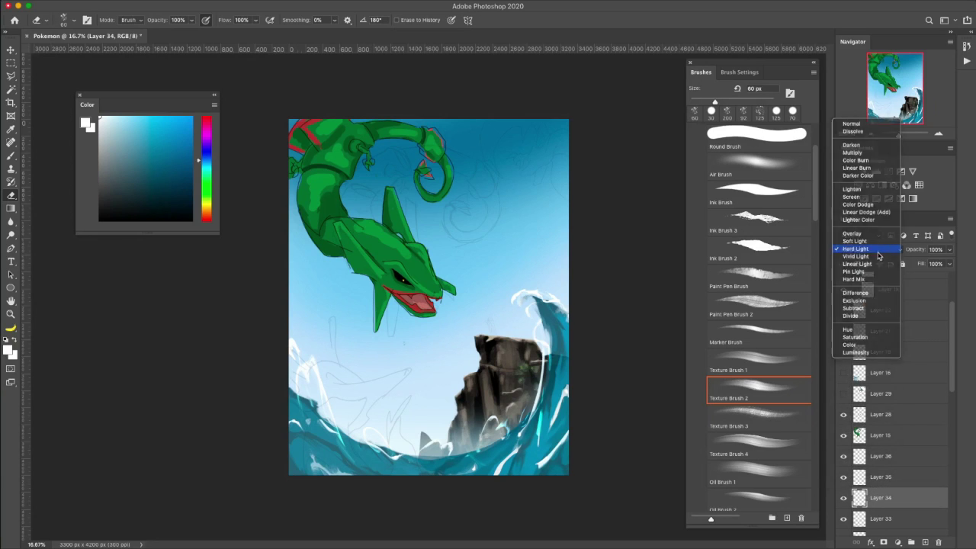
{"action": "left_click", "coordinate": [127, 127]}
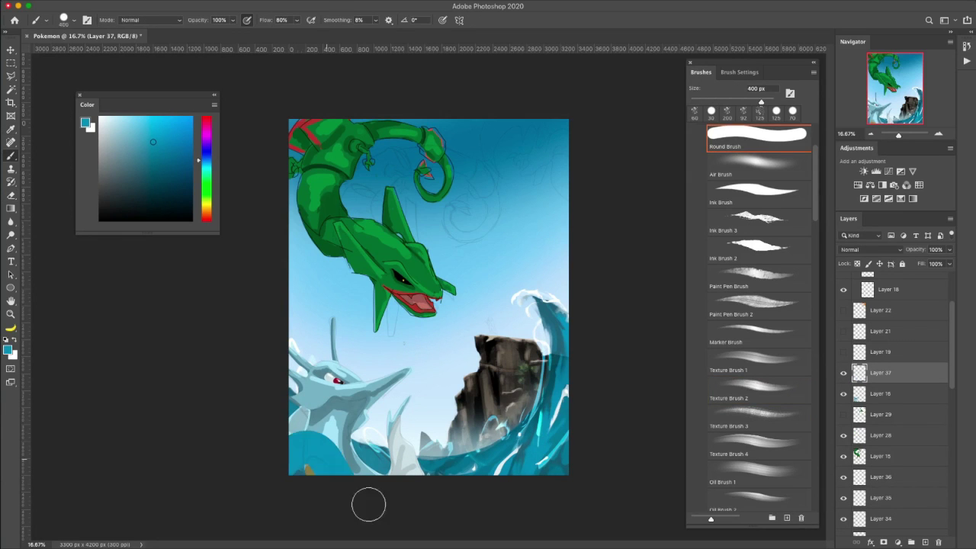
Step: Erase stray edges around the sea serpent with the textured eraser at 150 px
{"action": "left_click", "coordinate": [10, 194]}
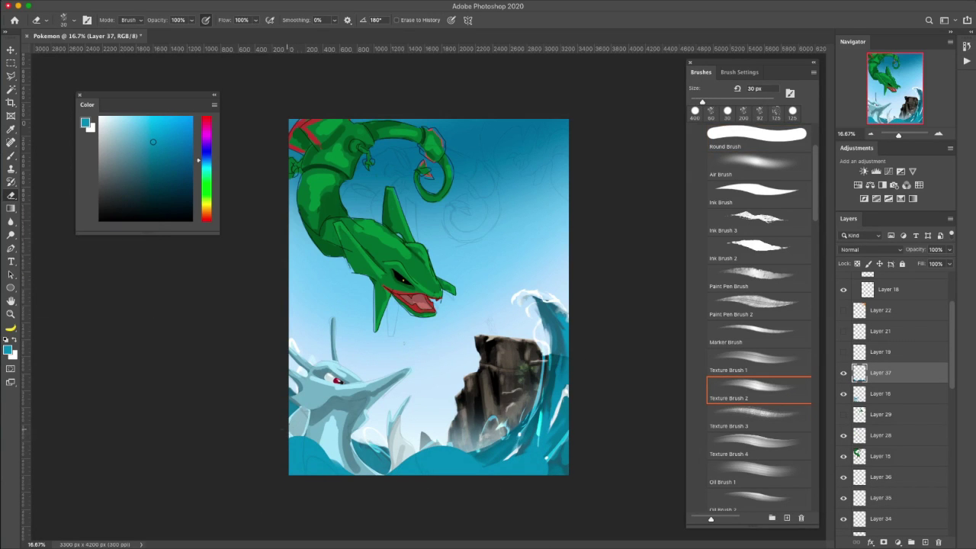
{"action": "key", "text": "bracketright"}
{"action": "key", "text": "bracketright"}
{"action": "key", "text": "bracketright"}
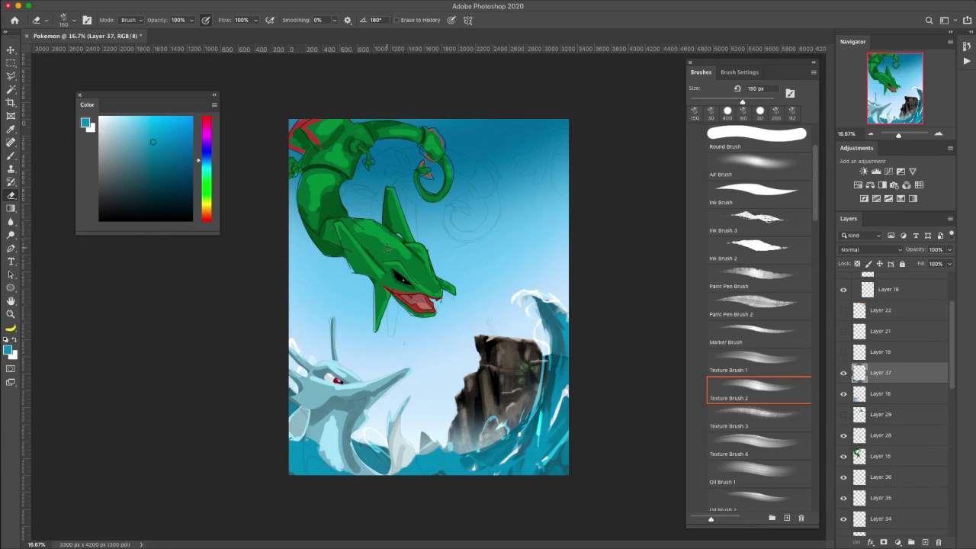
{"action": "key", "text": "i"}
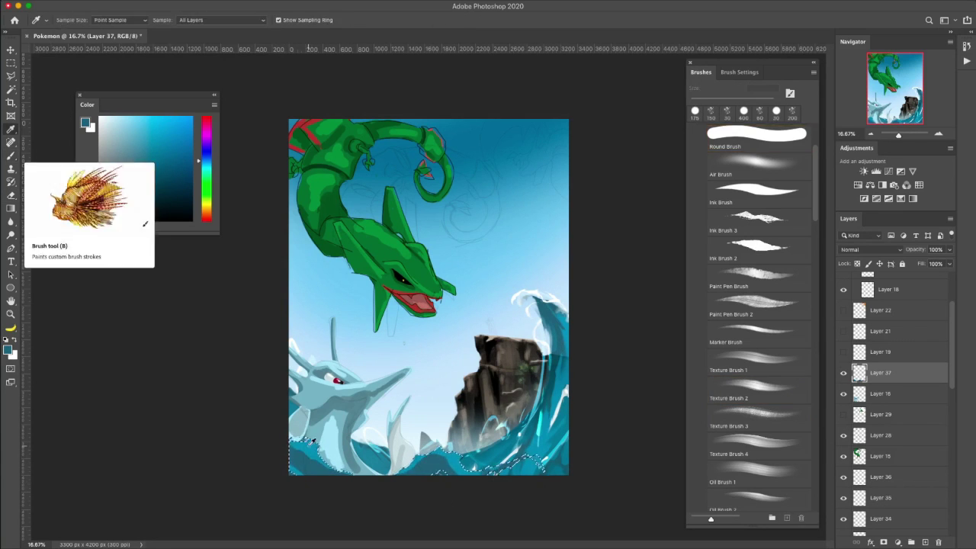
{"action": "key", "text": "b"}
Step: Spray sampled light blue along the bottom waves with the soft Air Brush at 200 px
{"action": "left_click", "coordinate": [759, 415]}
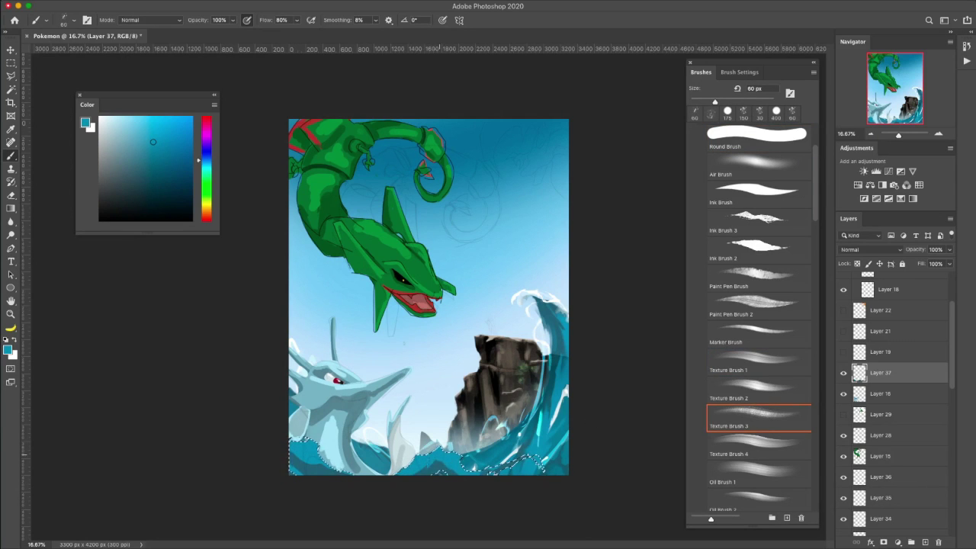
{"action": "left_click", "coordinate": [759, 166]}
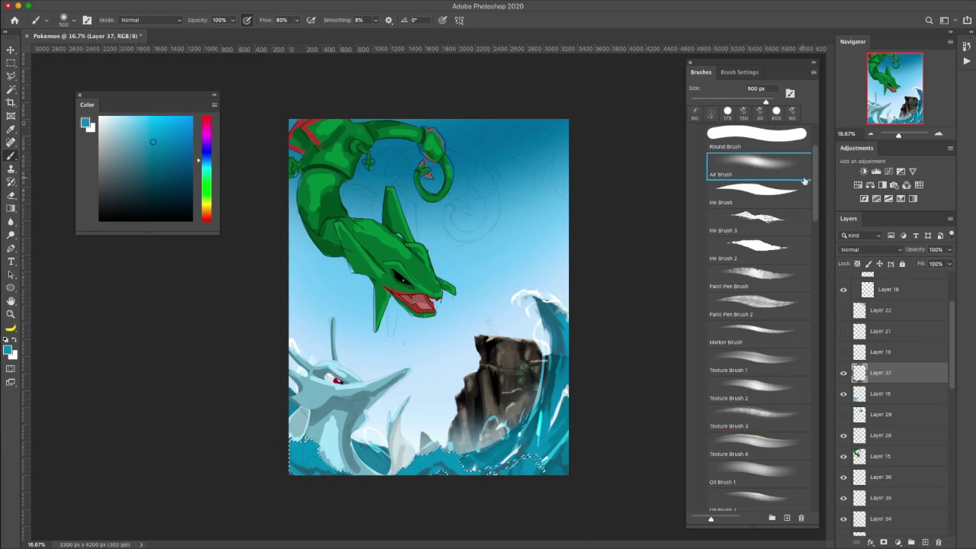
{"action": "key", "text": "ctrl+d"}
{"action": "key", "text": "ctrl+shift+d"}
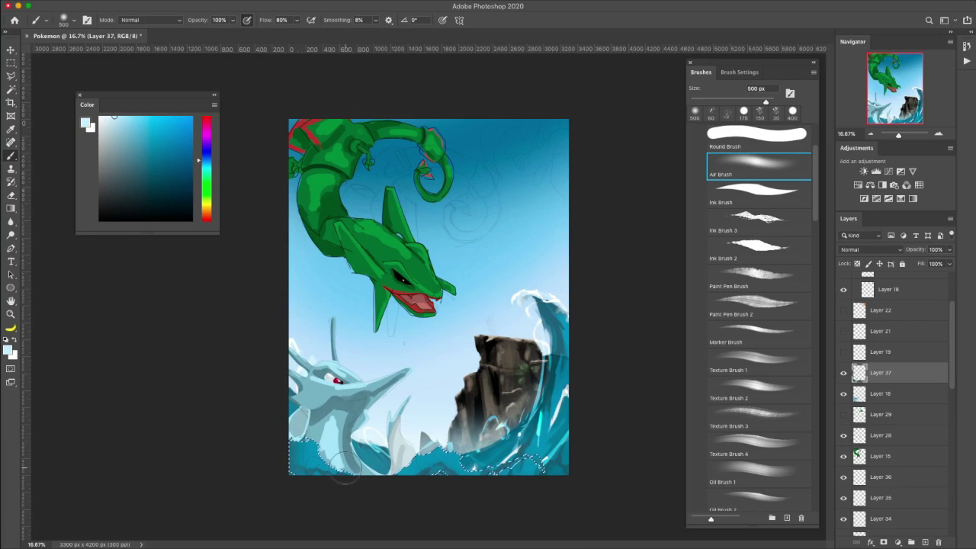
{"action": "key", "text": "bracketleft"}
{"action": "key", "text": "bracketleft"}
{"action": "key", "text": "bracketleft"}
{"action": "left_click", "coordinate": [344, 429], "text": "alt"}
{"action": "left_click_drag", "start_coordinate": [311, 441], "coordinate": [430, 460]}
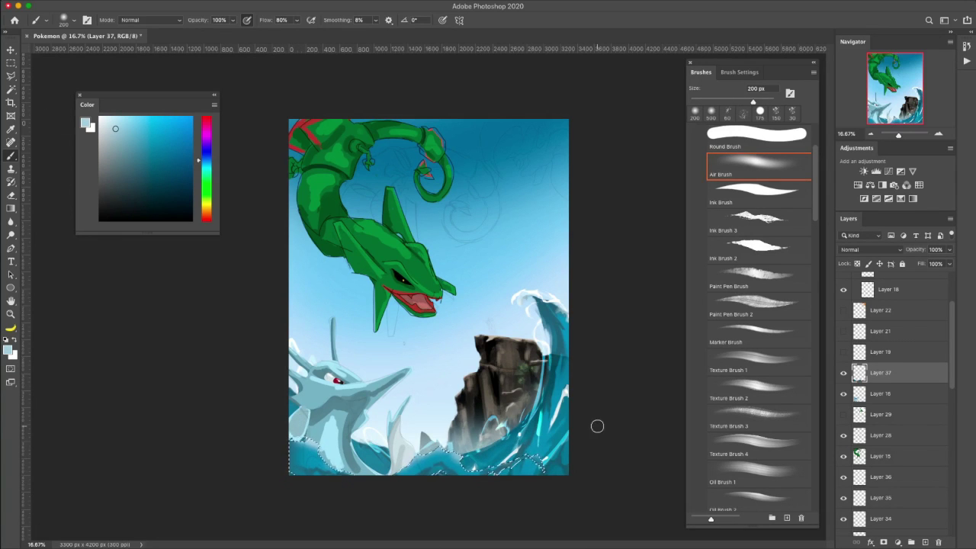
Step: Pick a near-white colour and move to Layer 38 with the soft airbrush
{"action": "left_click", "coordinate": [345, 412], "text": "alt"}
{"action": "key", "text": "comma"}
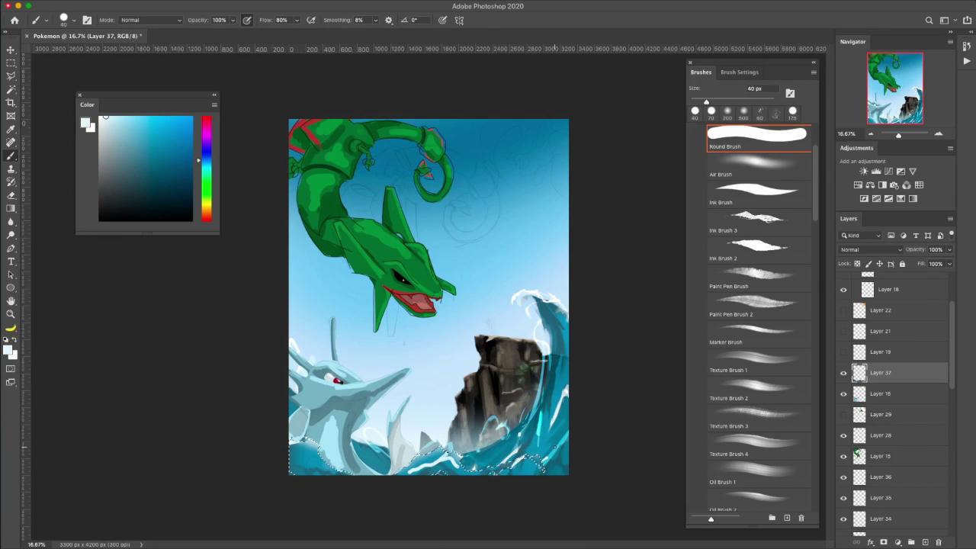
{"action": "key", "text": "shift+period"}
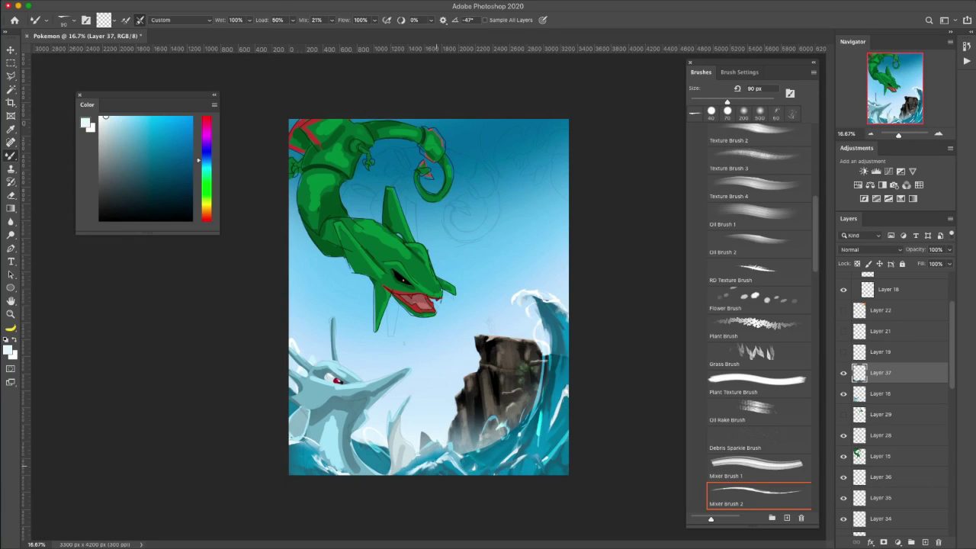
{"action": "scroll", "coordinate": [877, 457], "scroll_direction": "down", "scroll_amount": 4}
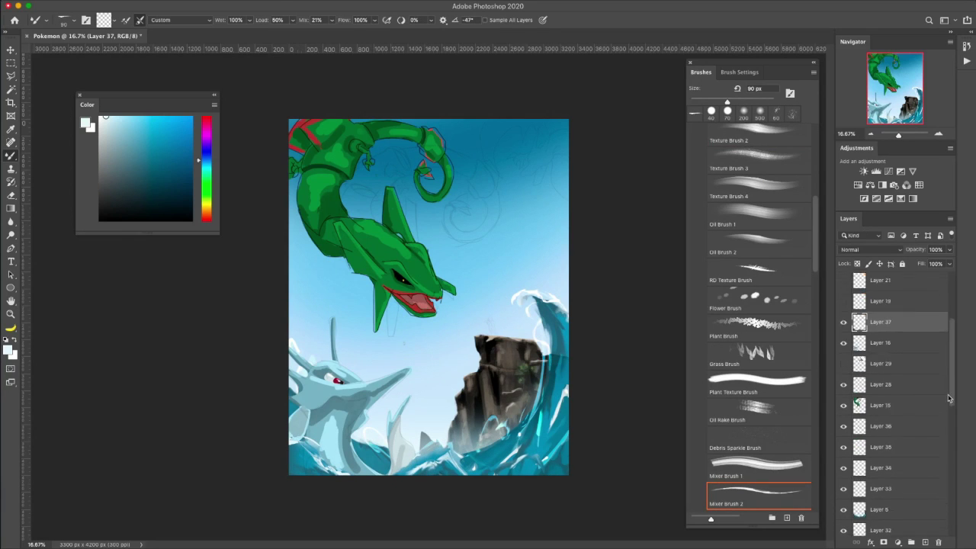
{"action": "left_click", "coordinate": [881, 483]}
{"action": "key", "text": "shift+comma"}
{"action": "key", "text": "period"}
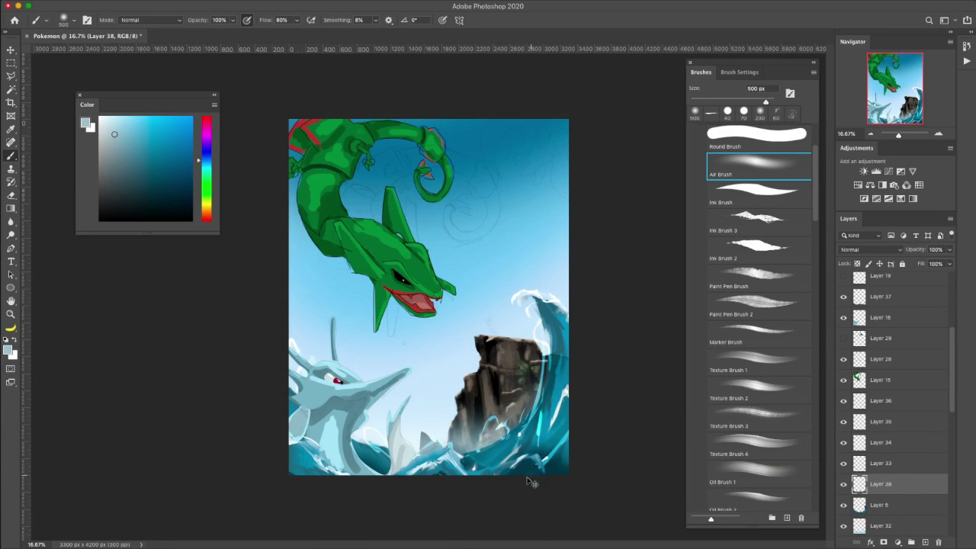
Step: Set the layer to Overlay and airbrush a glow over the bottom-right waves
{"action": "left_click", "coordinate": [872, 250]}
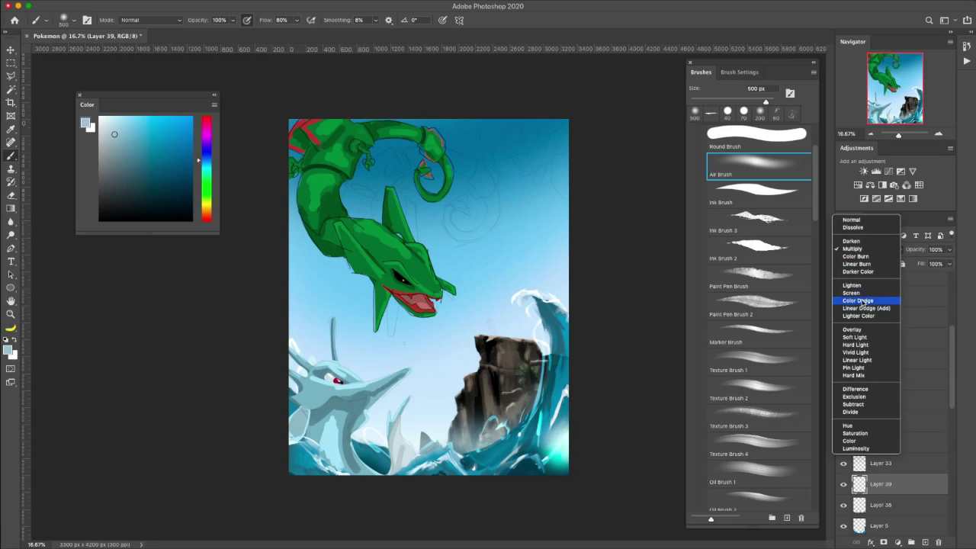
{"action": "left_click", "coordinate": [862, 332]}
{"action": "left_click_drag", "start_coordinate": [430, 479], "coordinate": [367, 468]}
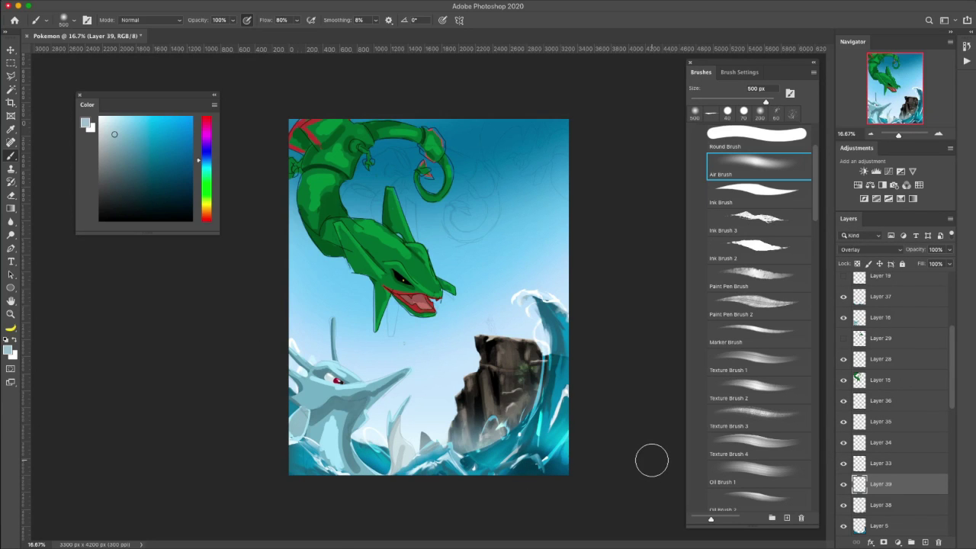
Step: Add Layer 40 with a 1200 px mid-blue airbrush, keeping Normal blending
{"action": "key", "text": "ctrl+shift+alt+n"}
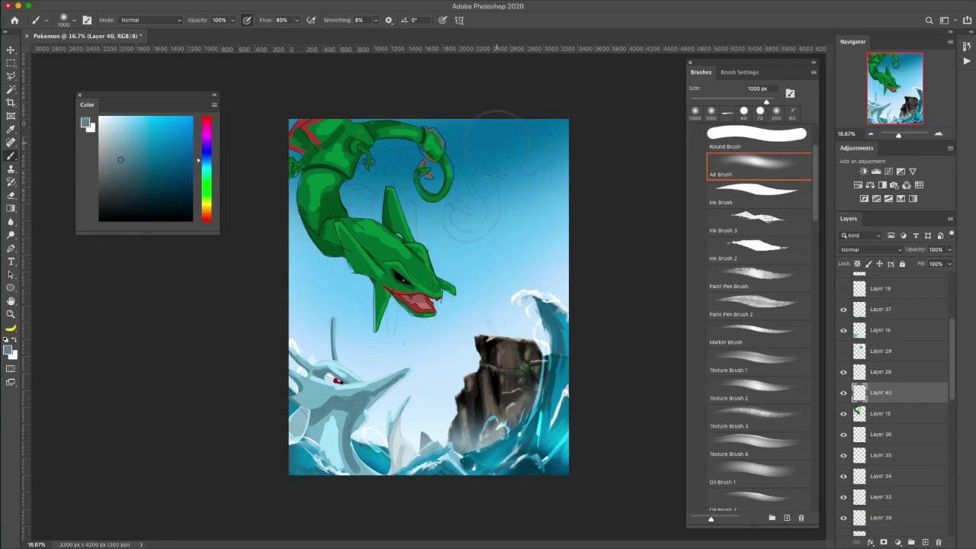
{"action": "left_click", "coordinate": [427, 191], "text": "alt"}
{"action": "key", "text": "bracketright"}
{"action": "key", "text": "bracketright"}
{"action": "left_click", "coordinate": [872, 249]}
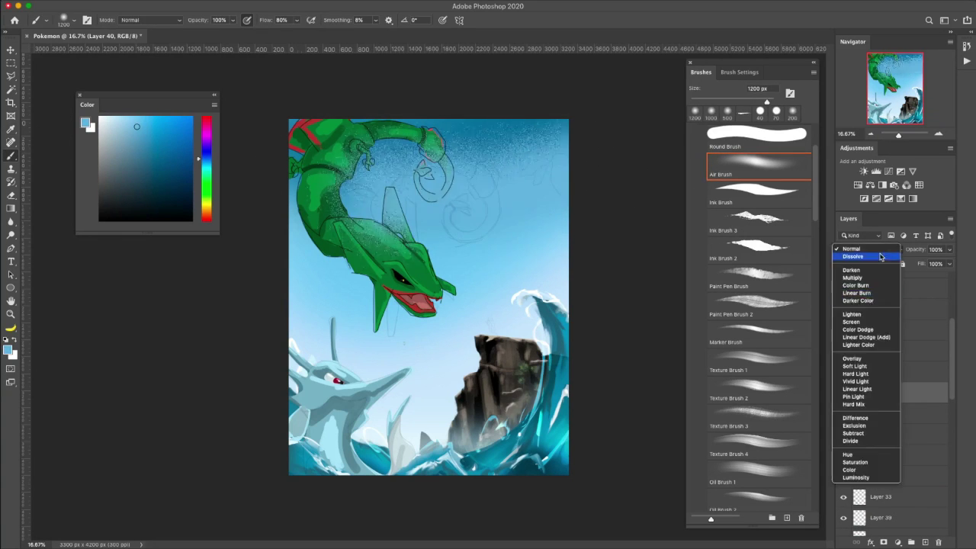
{"action": "key", "text": "Escape"}
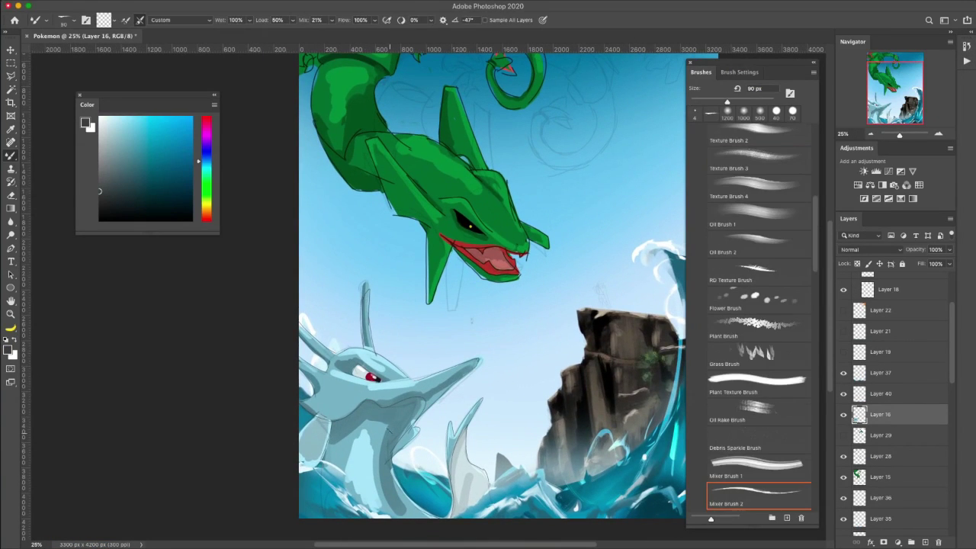
Step: Blend the selected serpent's head shading with Texture Brush 4 at 90 and 35 px
{"action": "scroll", "coordinate": [763, 263], "scroll_direction": "up", "scroll_amount": 2}
{"action": "left_click", "coordinate": [759, 237]}
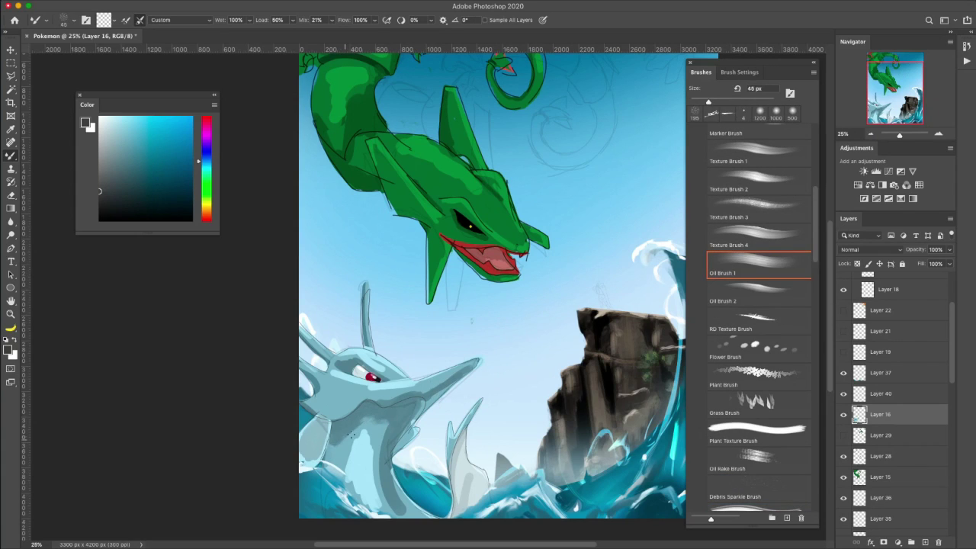
{"action": "left_click", "coordinate": [710, 113]}
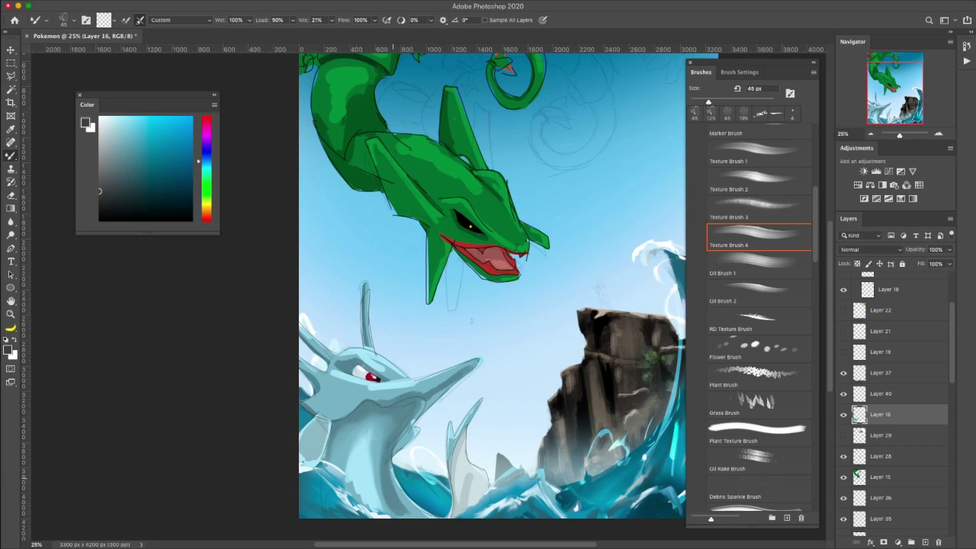
{"action": "key", "text": "bracketright"}
{"action": "key", "text": "bracketright"}
{"action": "key", "text": "bracketright"}
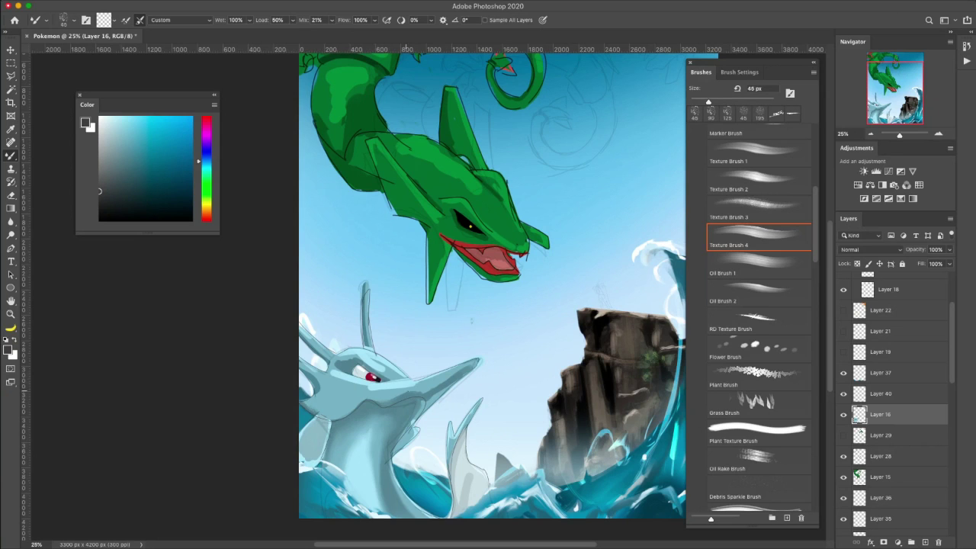
{"action": "left_click", "coordinate": [860, 414], "text": "ctrl"}
{"action": "key", "text": "ctrl+plus"}
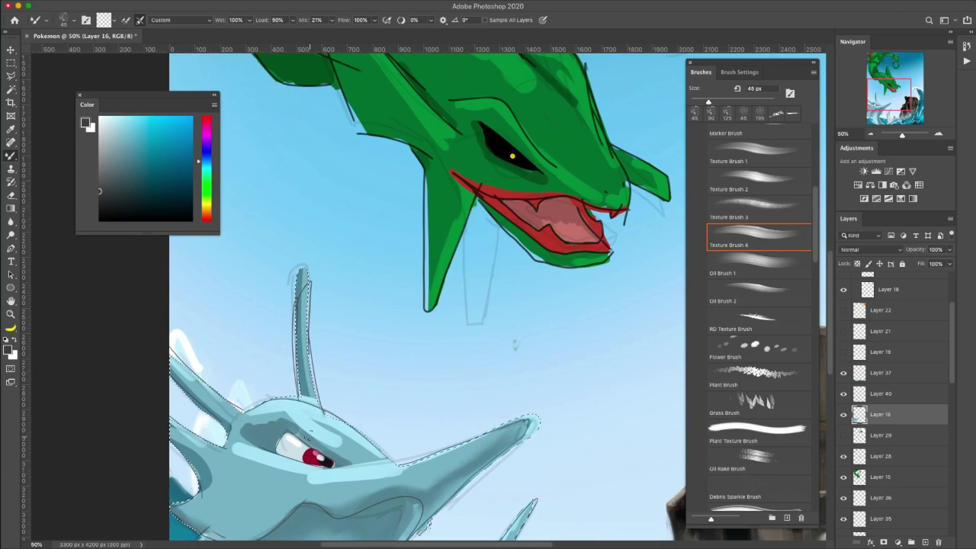
{"action": "key", "text": "bracketleft"}
{"action": "key", "text": "bracketleft"}
{"action": "key", "text": "bracketleft"}
{"action": "key", "text": "bracketleft"}
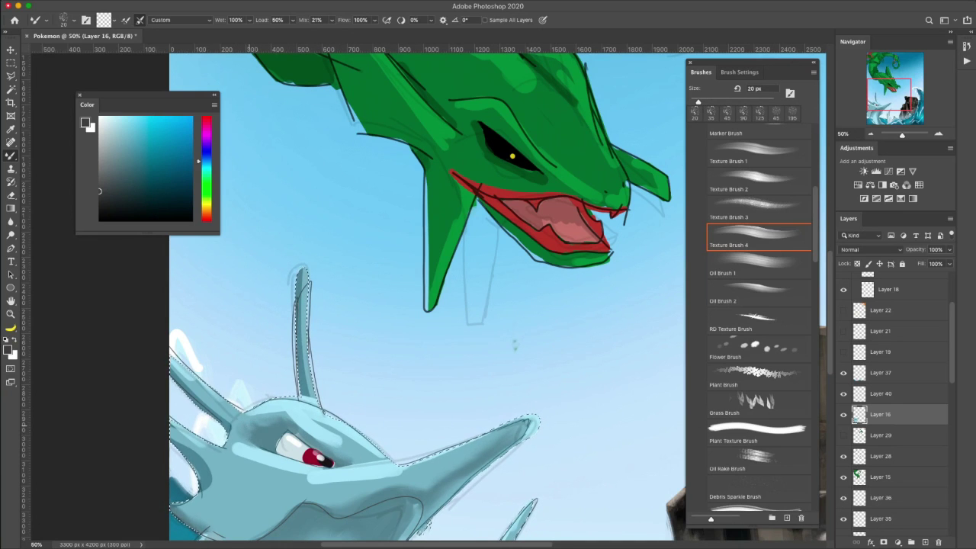
{"action": "key", "text": "ctrl+d"}
{"action": "key", "text": "comma"}
{"action": "key", "text": "comma"}
{"action": "key", "text": "comma"}
{"action": "key", "text": "comma"}
{"action": "key", "text": "comma"}
{"action": "key", "text": "comma"}
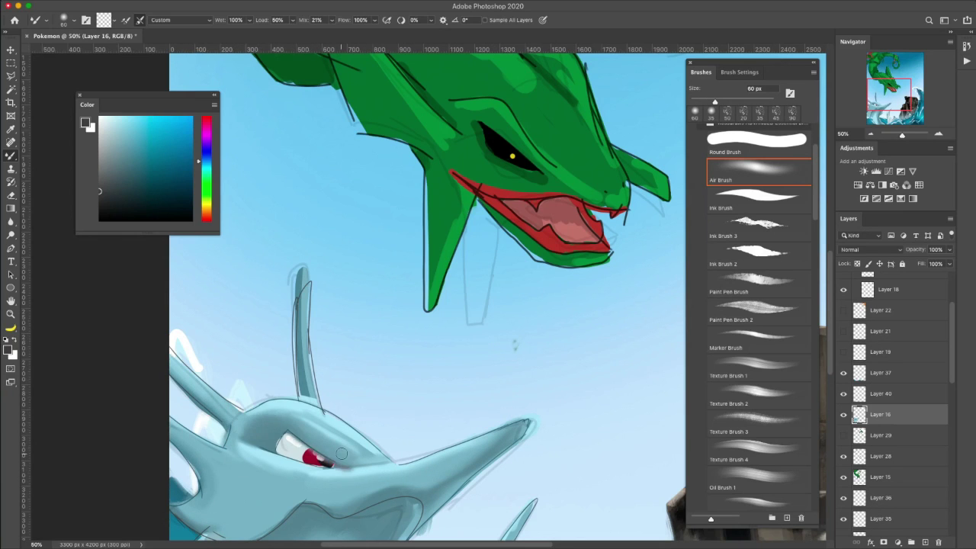
{"action": "key", "text": "ctrl+minus"}
{"action": "key", "text": "ctrl+minus"}
{"action": "key", "text": "ctrl+minus"}
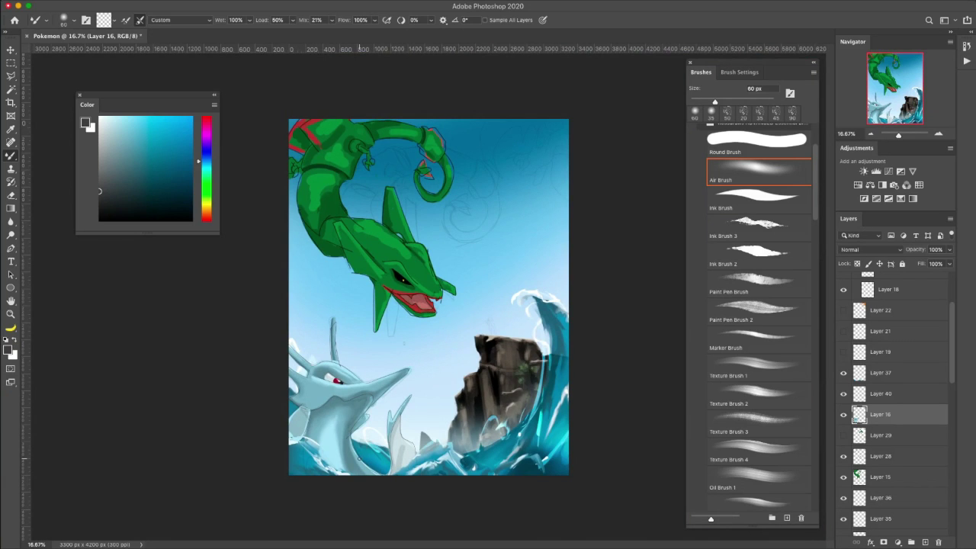
Step: Paint sampled teal strokes on the serpent's neck and under its jaw with a Round Brush
{"action": "key", "text": "ctrl+plus"}
{"action": "key", "text": "b"}
{"action": "key", "text": "ctrl+plus"}
{"action": "left_click", "coordinate": [239, 456], "text": "alt"}
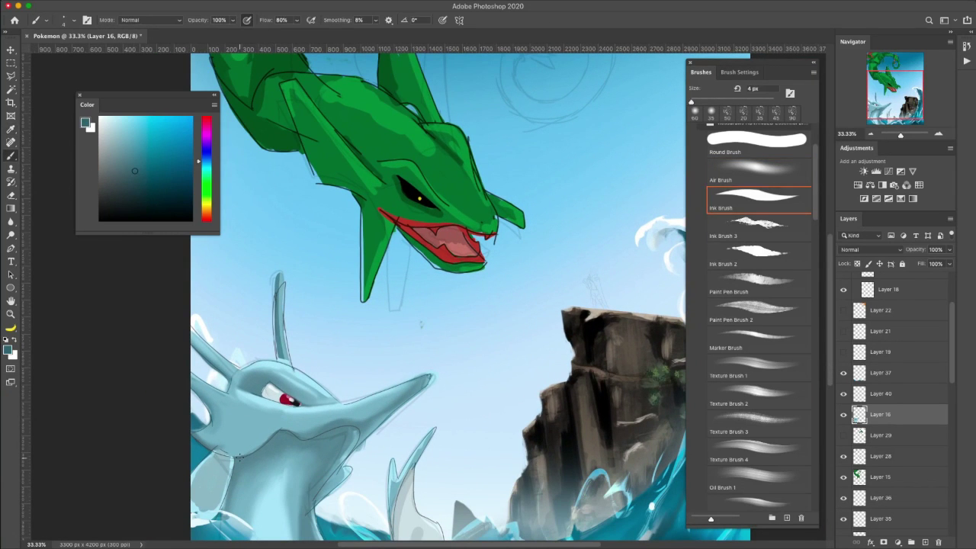
{"action": "left_click", "coordinate": [767, 154]}
{"action": "left_click", "coordinate": [311, 407], "text": "alt"}
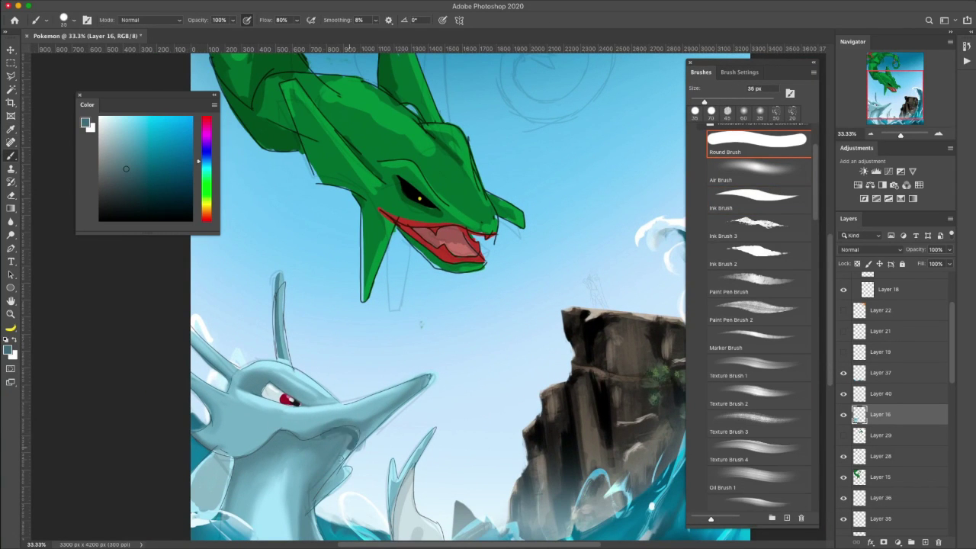
{"action": "left_click_drag", "start_coordinate": [324, 446], "coordinate": [354, 430]}
{"action": "left_click_drag", "start_coordinate": [254, 448], "coordinate": [292, 442]}
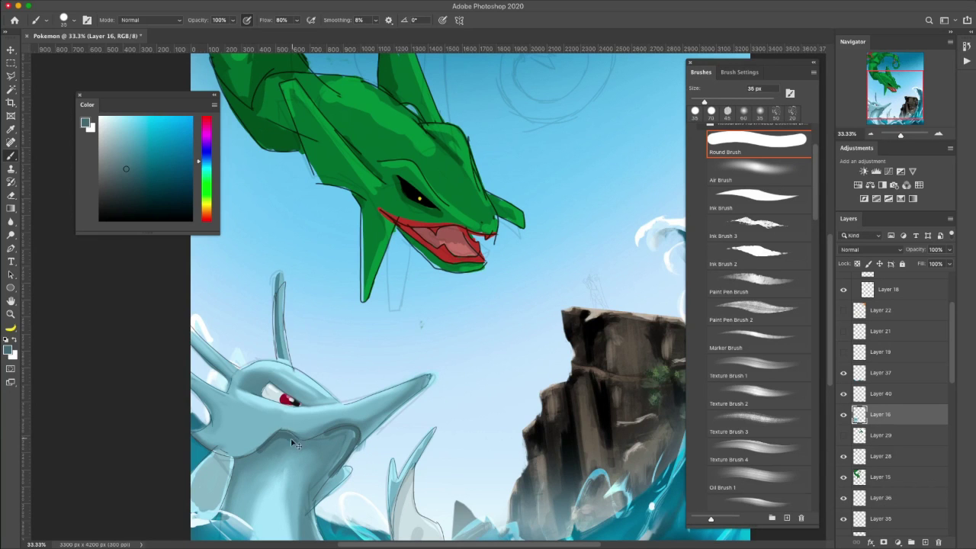
{"action": "key", "text": "shift+b"}
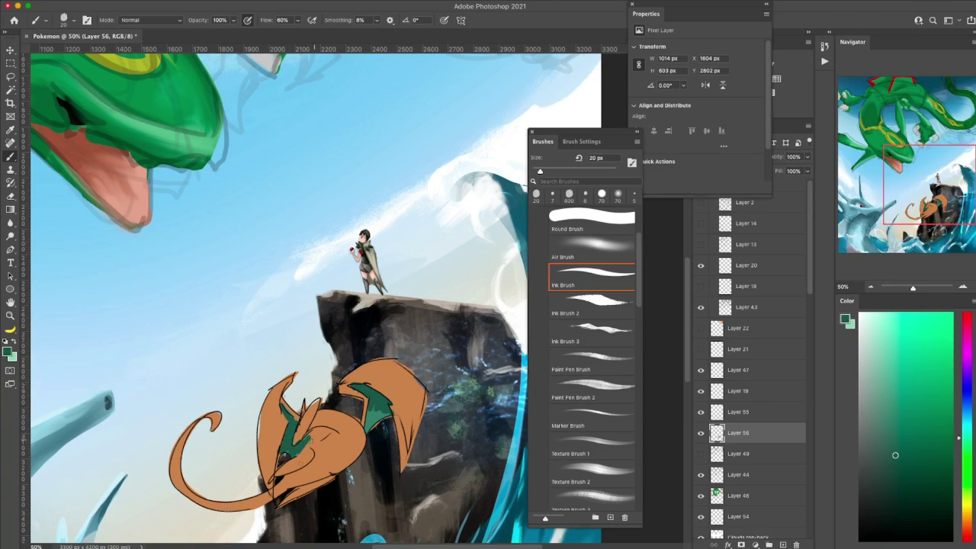
Step: Fill the tail curl orange, load the dragon's selection and lighten part of its wing
{"action": "left_click", "coordinate": [214, 429], "text": "alt"}
{"action": "left_click_drag", "start_coordinate": [214, 419], "coordinate": [217, 431]}
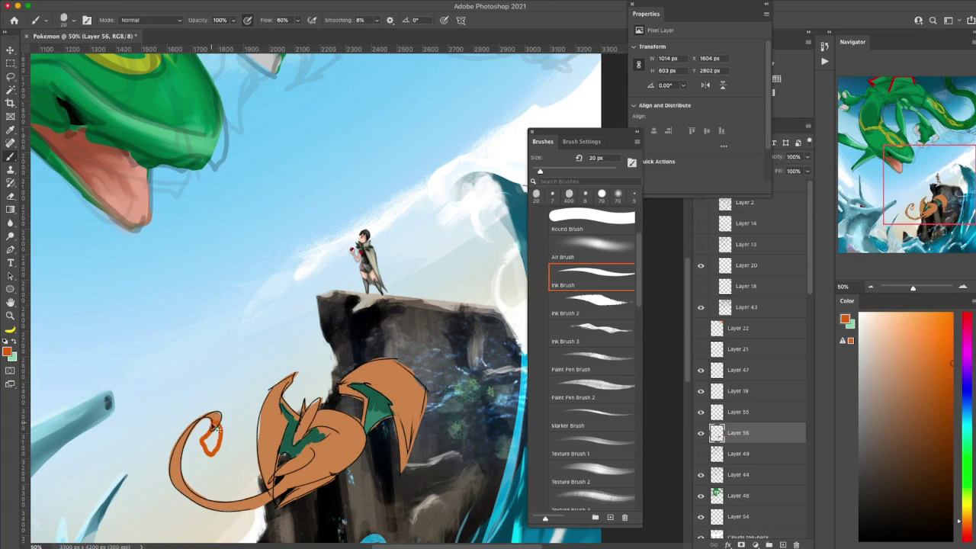
{"action": "key", "text": "e"}
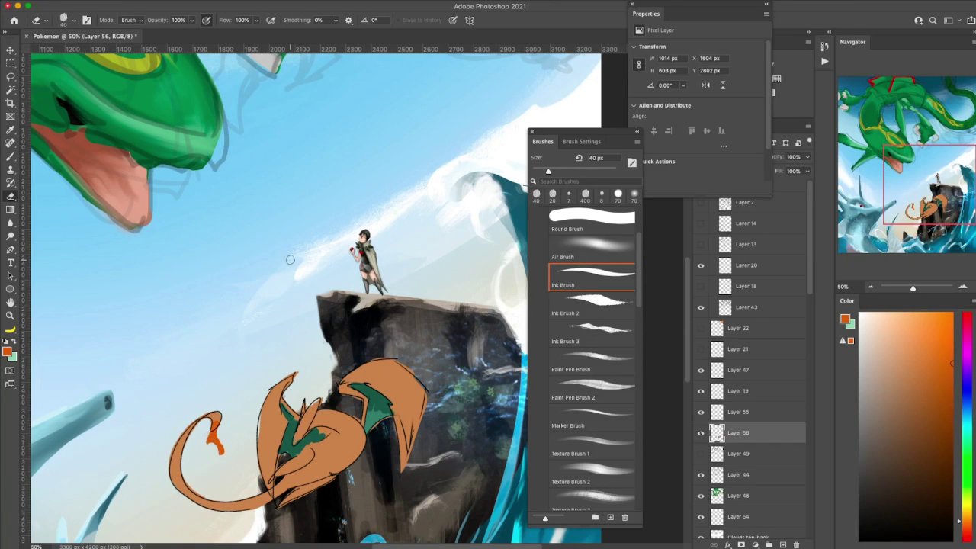
{"action": "left_click", "coordinate": [717, 432], "text": "ctrl"}
{"action": "left_click", "coordinate": [905, 317]}
{"action": "key", "text": "b"}
{"action": "key", "text": "bracketright"}
{"action": "key", "text": "bracketright"}
{"action": "key", "text": "bracketright"}
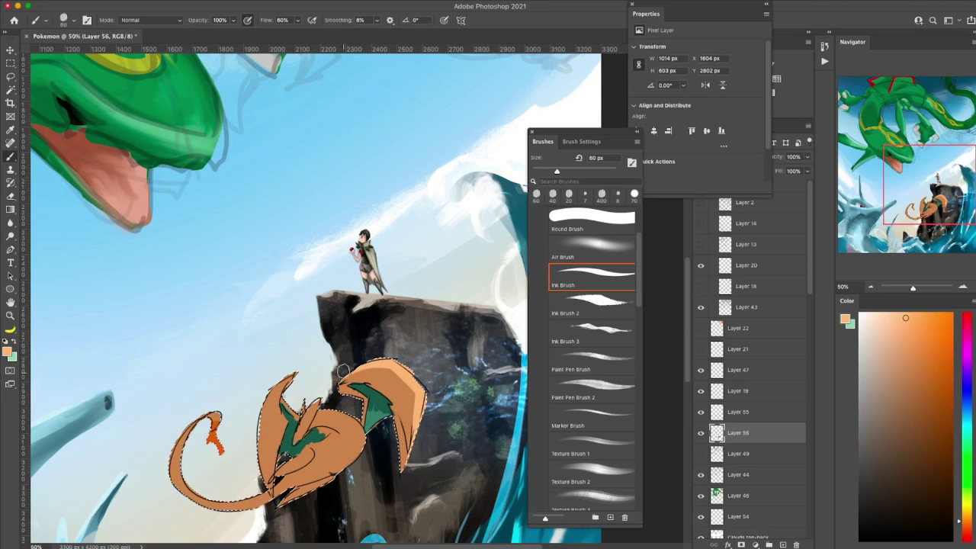
{"action": "left_click_drag", "start_coordinate": [378, 378], "coordinate": [409, 379]}
Step: Shade the dragon's tail and lower body orange-brown, then add a yellow belly highlight
{"action": "left_click", "coordinate": [927, 396]}
{"action": "left_click_drag", "start_coordinate": [228, 488], "coordinate": [335, 457]}
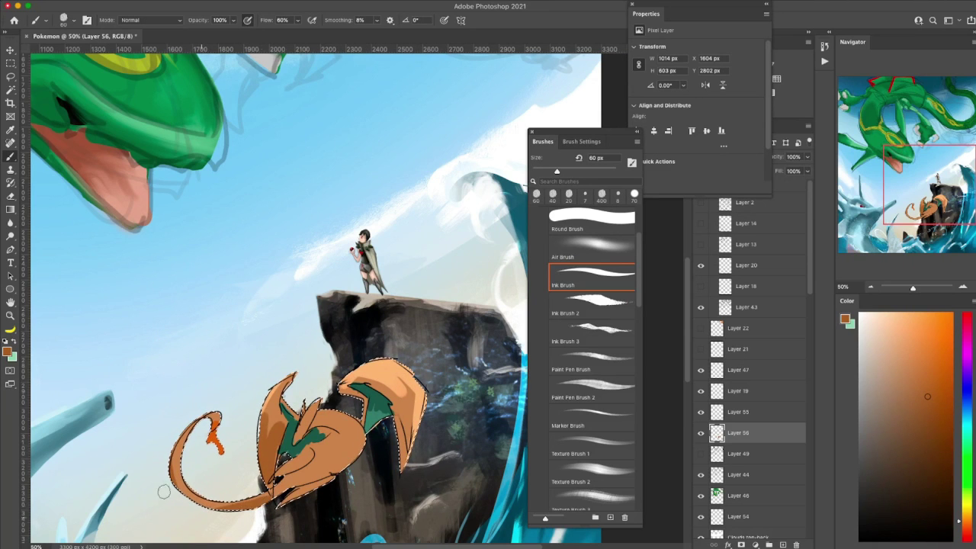
{"action": "left_click_drag", "start_coordinate": [175, 473], "coordinate": [320, 503]}
{"action": "mouse_move", "coordinate": [358, 435]}
{"action": "left_mouse_down"}
{"action": "mouse_move", "coordinate": [221, 503]}
{"action": "mouse_move", "coordinate": [290, 495]}
{"action": "left_mouse_up"}
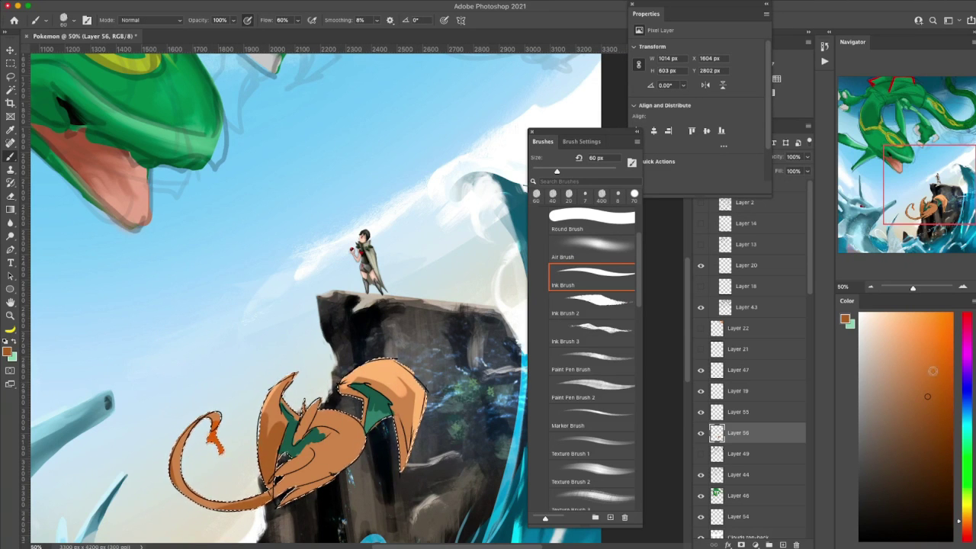
{"action": "left_click", "coordinate": [934, 341]}
{"action": "key", "text": "bracketleft"}
{"action": "key", "text": "bracketleft"}
{"action": "key", "text": "bracketleft"}
{"action": "mouse_move", "coordinate": [404, 431]}
{"action": "left_mouse_down"}
{"action": "mouse_move", "coordinate": [193, 514]}
{"action": "mouse_move", "coordinate": [214, 418]}
{"action": "left_mouse_up"}
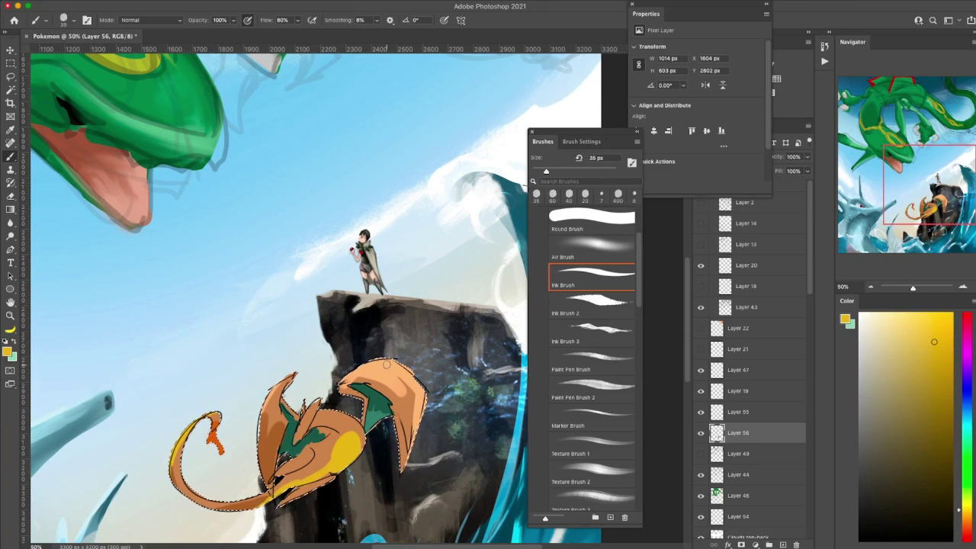
Step: Shade the dragon's wing with dark green strokes using a 15 px brush
{"action": "left_click", "coordinate": [373, 398], "text": "alt"}
{"action": "key", "text": "bracketleft"}
{"action": "key", "text": "bracketleft"}
{"action": "key", "text": "bracketleft"}
{"action": "mouse_move", "coordinate": [294, 418]}
{"action": "left_mouse_down"}
{"action": "mouse_move", "coordinate": [281, 462]}
{"action": "mouse_move", "coordinate": [330, 416]}
{"action": "left_mouse_up"}
{"action": "mouse_move", "coordinate": [366, 389]}
{"action": "left_mouse_down"}
{"action": "mouse_move", "coordinate": [391, 411]}
{"action": "mouse_move", "coordinate": [362, 454]}
{"action": "left_mouse_up"}
{"action": "key", "text": "ctrl+minus"}
{"action": "key", "text": "ctrl+minus"}
{"action": "key", "text": "ctrl+minus"}
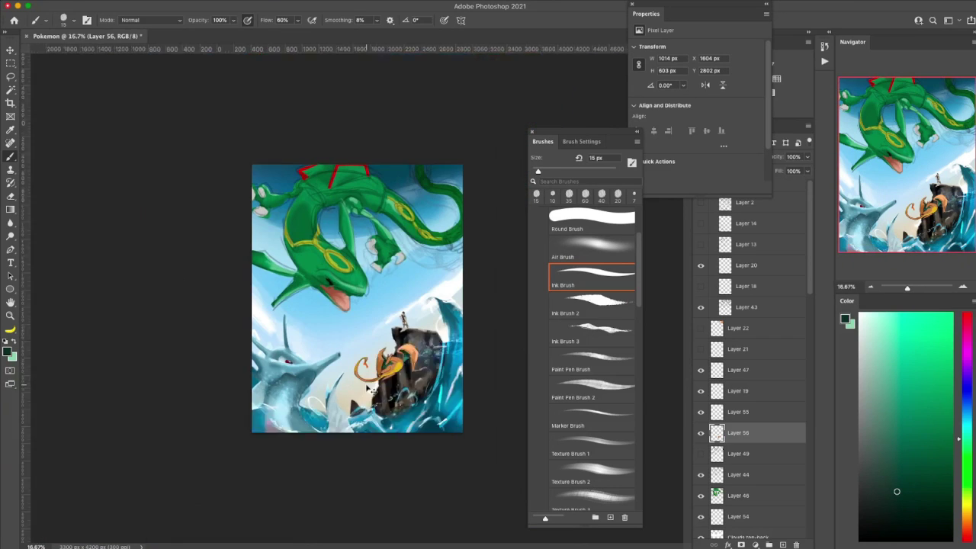
{"action": "key", "text": "ctrl+plus"}
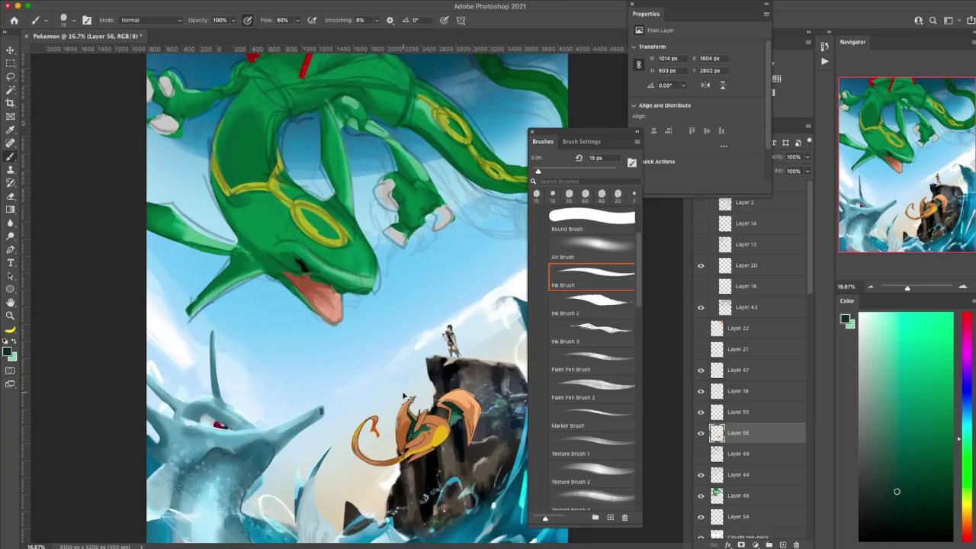
{"action": "key", "text": "ctrl+plus"}
{"action": "key", "text": "ctrl+plus"}
Step: Refine the dragon's linework on Layer 55 with a 5 px brush
{"action": "left_click", "coordinate": [328, 385], "text": "alt"}
{"action": "key", "text": "bracketright"}
{"action": "key", "text": "bracketright"}
{"action": "key", "text": "bracketright"}
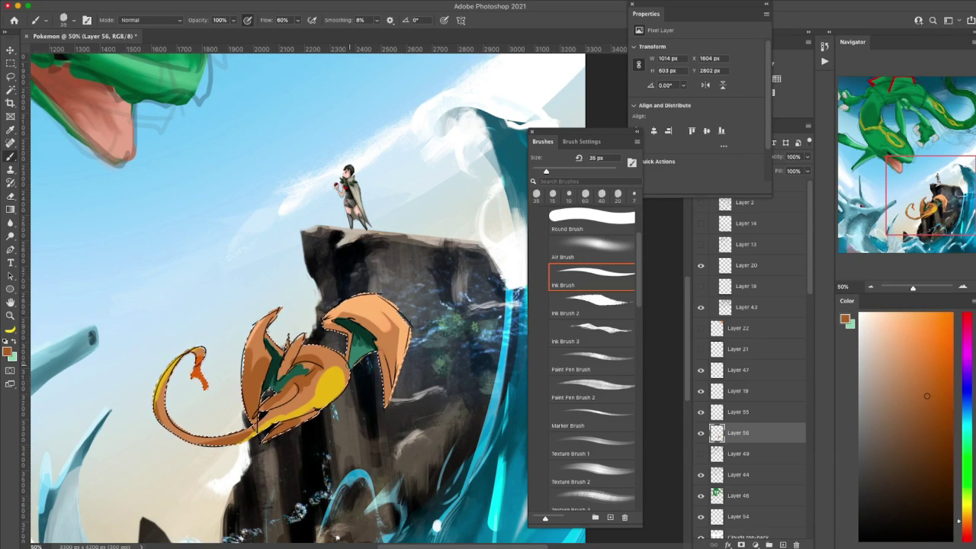
{"action": "key", "text": "alt+bracketright"}
{"action": "key", "text": "bracketleft"}
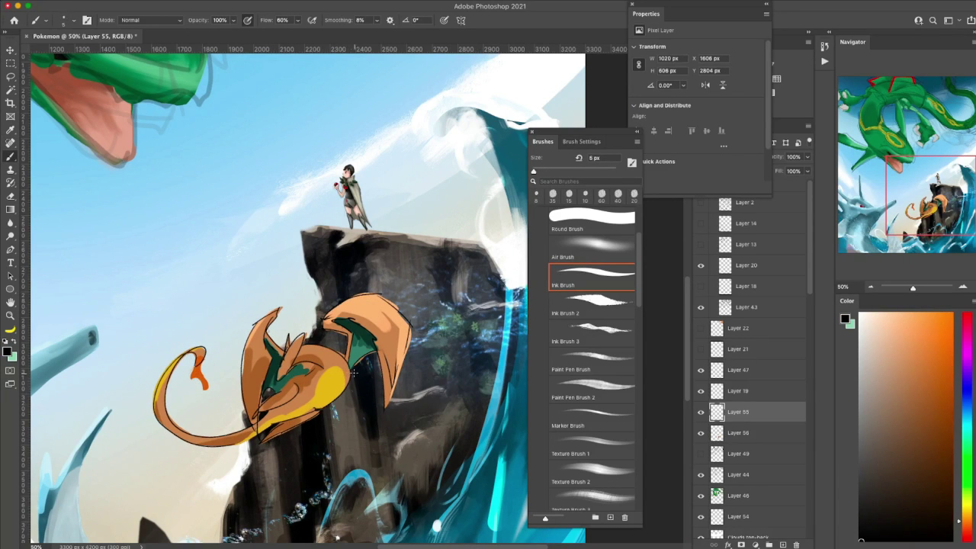
{"action": "key", "text": "bracketleft"}
{"action": "key", "text": "bracketleft"}
{"action": "key", "text": "super+1"}
Step: Back on Layer 56, add orange along the wing edge, yellow around the belly, and peach strokes
{"action": "key", "text": "bracketright"}
{"action": "key", "text": "bracketright"}
{"action": "key", "text": "bracketright"}
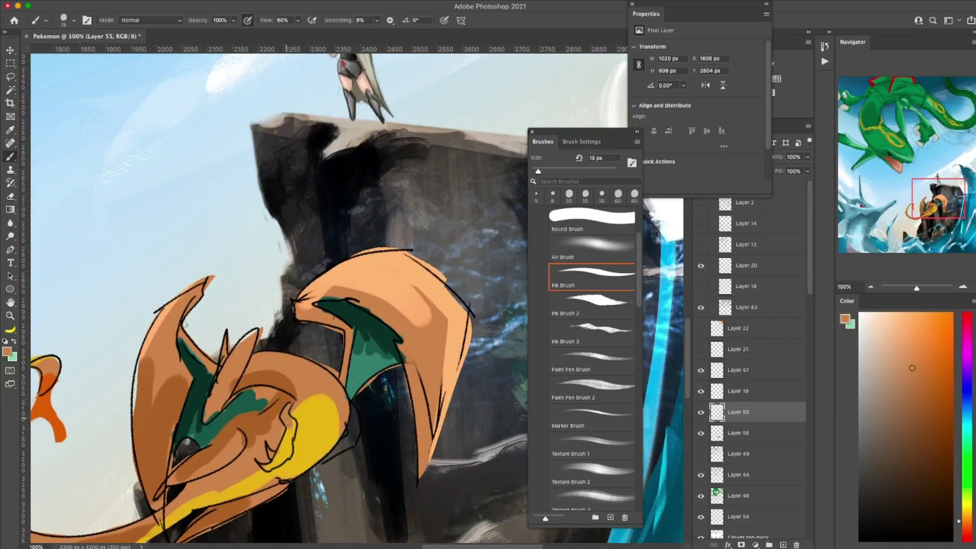
{"action": "left_click", "coordinate": [231, 393], "text": "alt"}
{"action": "key", "text": "alt+bracketleft"}
{"action": "left_click_drag", "start_coordinate": [286, 419], "coordinate": [278, 461]}
{"action": "left_click_drag", "start_coordinate": [358, 402], "coordinate": [325, 462]}
{"action": "left_click", "coordinate": [345, 427], "text": "alt"}
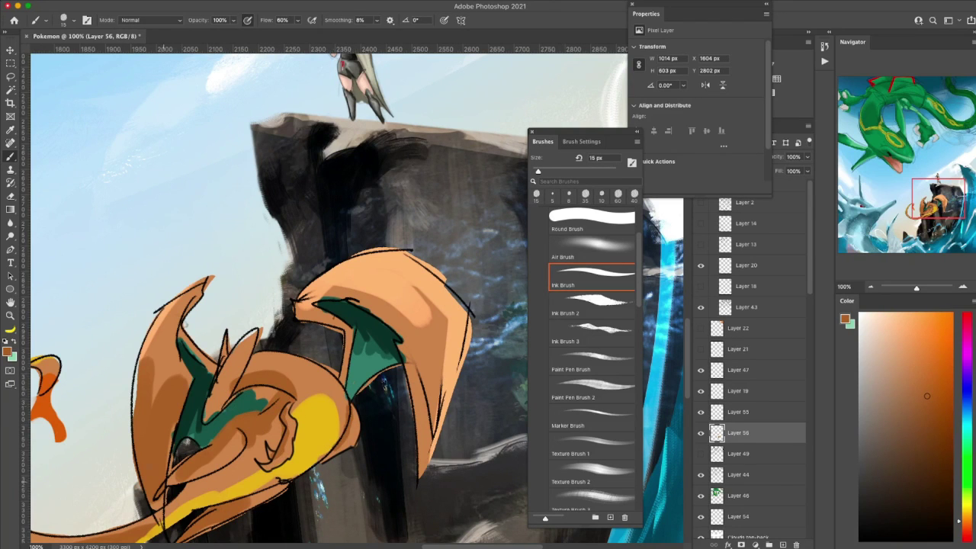
{"action": "left_click_drag", "start_coordinate": [345, 427], "coordinate": [365, 381]}
{"action": "left_click_drag", "start_coordinate": [195, 481], "coordinate": [214, 498]}
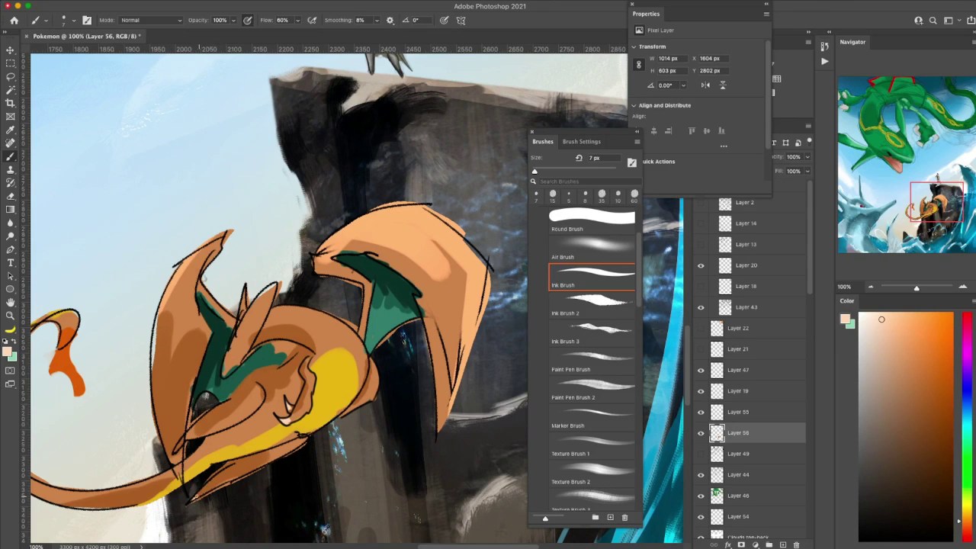
{"action": "key", "text": "ctrl+minus"}
{"action": "key", "text": "ctrl+minus"}
{"action": "key", "text": "ctrl+minus"}
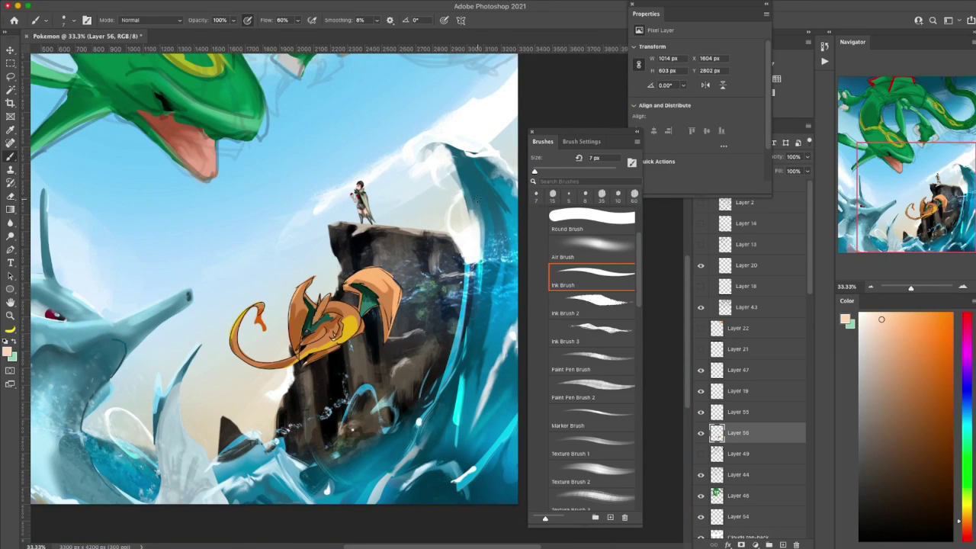
Step: Sample the tail-flame orange and paint over the dragon's belly
{"action": "key", "text": "ctrl+plus"}
{"action": "key", "text": "ctrl+plus"}
{"action": "left_click", "coordinate": [161, 347], "text": "alt"}
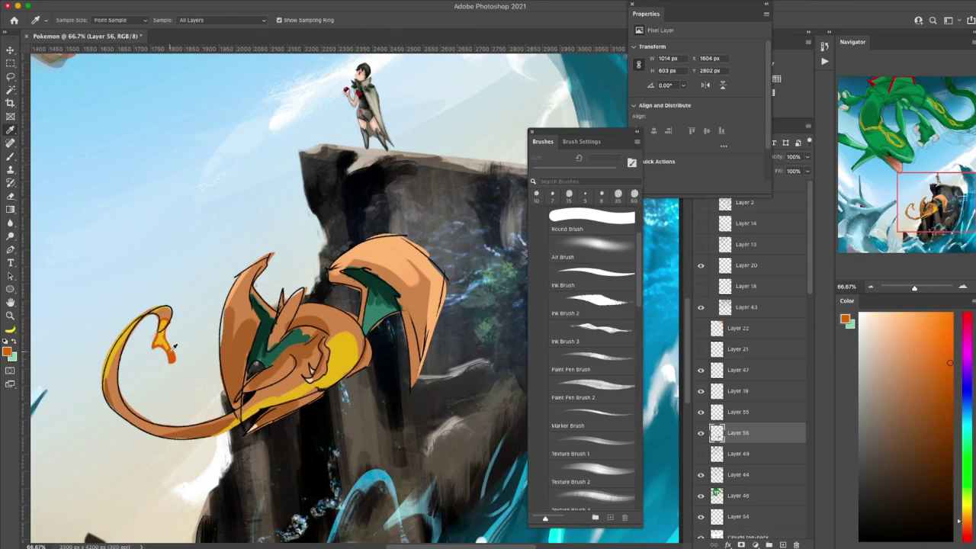
{"action": "scroll", "coordinate": [160, 336], "scroll_direction": "up", "scroll_amount": 3}
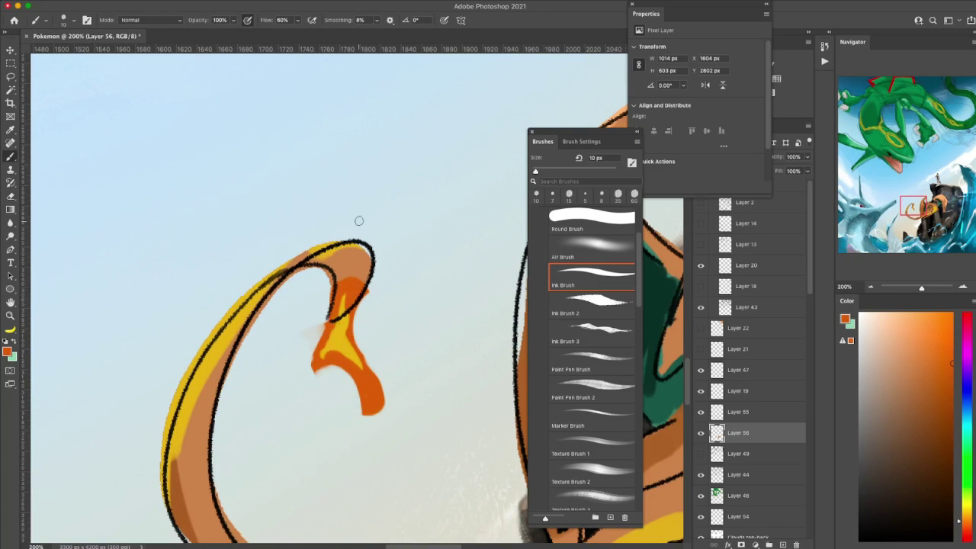
{"action": "scroll", "coordinate": [359, 220], "scroll_direction": "down", "scroll_amount": 6}
{"action": "scroll", "coordinate": [427, 416], "scroll_direction": "up", "scroll_amount": 3}
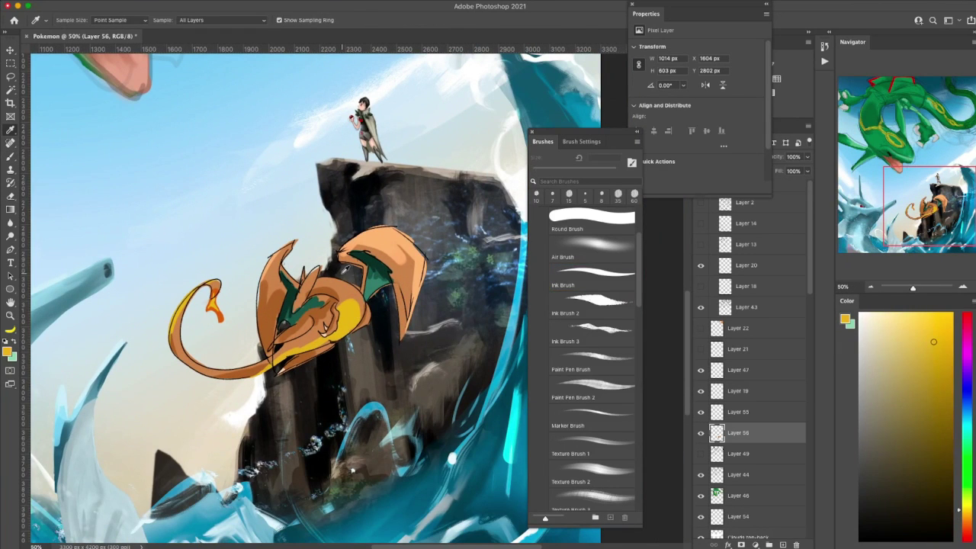
{"action": "left_click_drag", "start_coordinate": [353, 342], "coordinate": [344, 309]}
Step: Reload the dragon's selection and settle the belly colour on a warm yellow
{"action": "left_click", "coordinate": [716, 432], "text": "ctrl"}
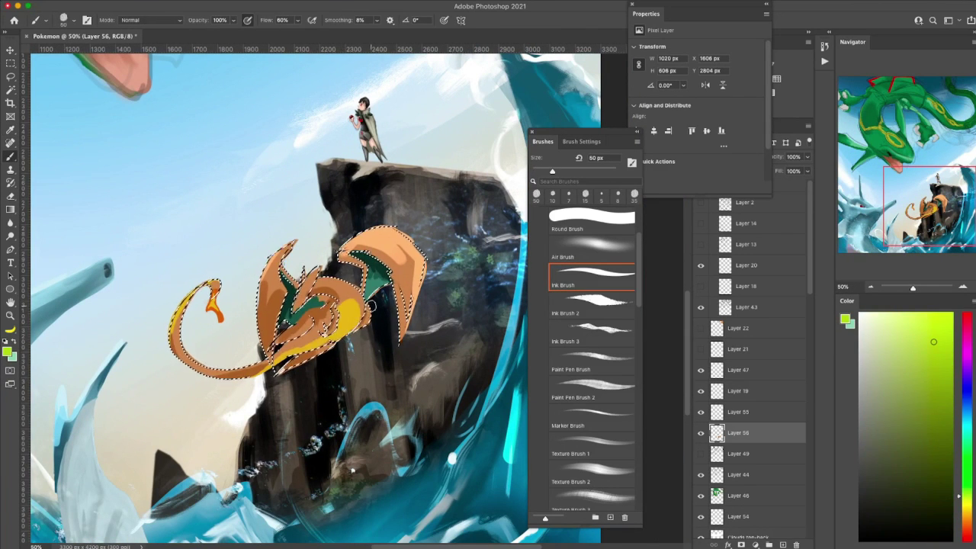
{"action": "left_click_drag", "start_coordinate": [959, 495], "coordinate": [950, 509]}
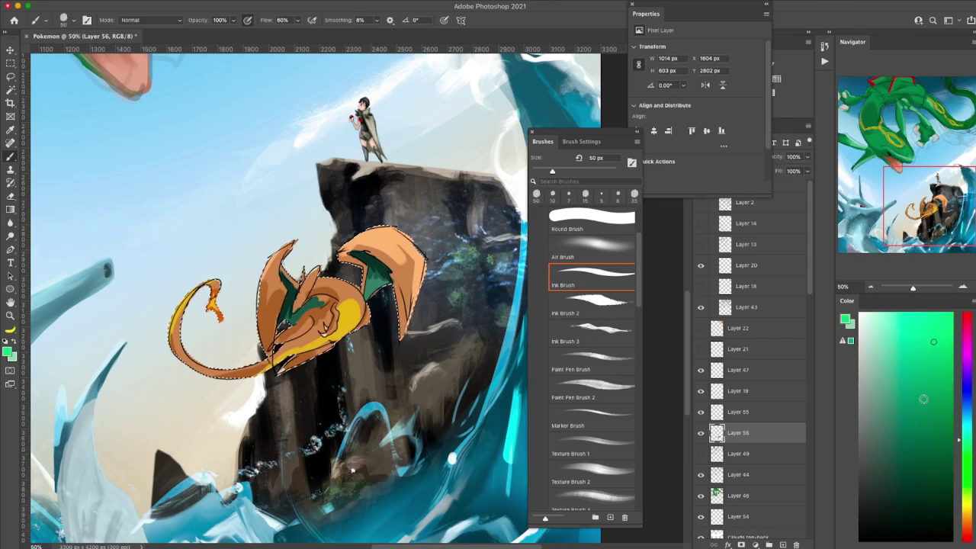
{"action": "left_click", "coordinate": [345, 332], "text": "alt"}
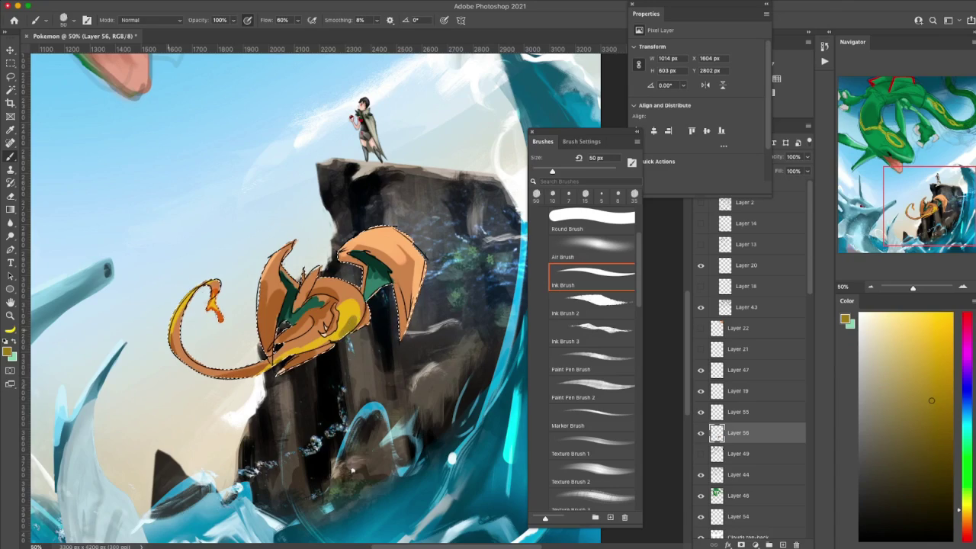
{"action": "key", "text": "ctrl+minus"}
{"action": "key", "text": "ctrl+plus"}
{"action": "key", "text": "ctrl+plus"}
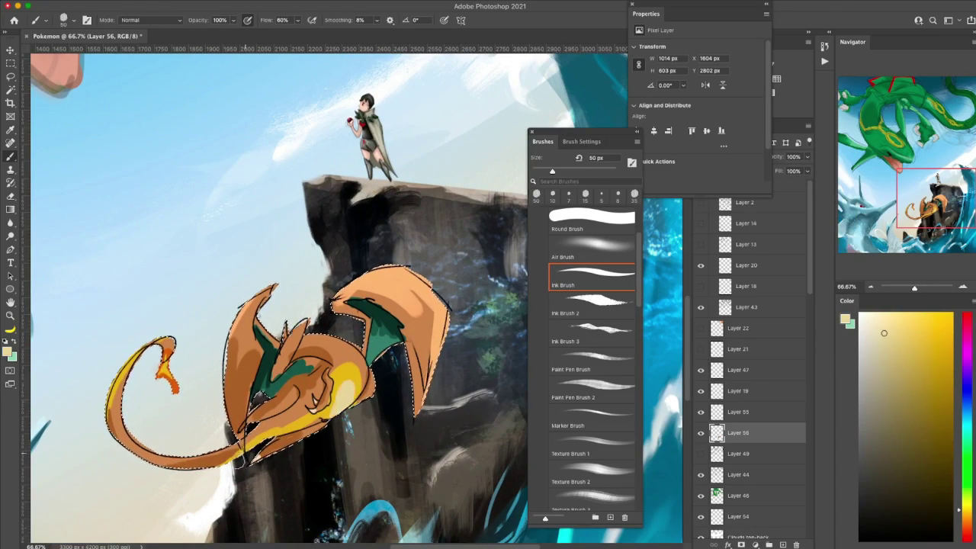
{"action": "key", "text": "ctrl+minus"}
{"action": "key", "text": "ctrl+minus"}
{"action": "key", "text": "ctrl+minus"}
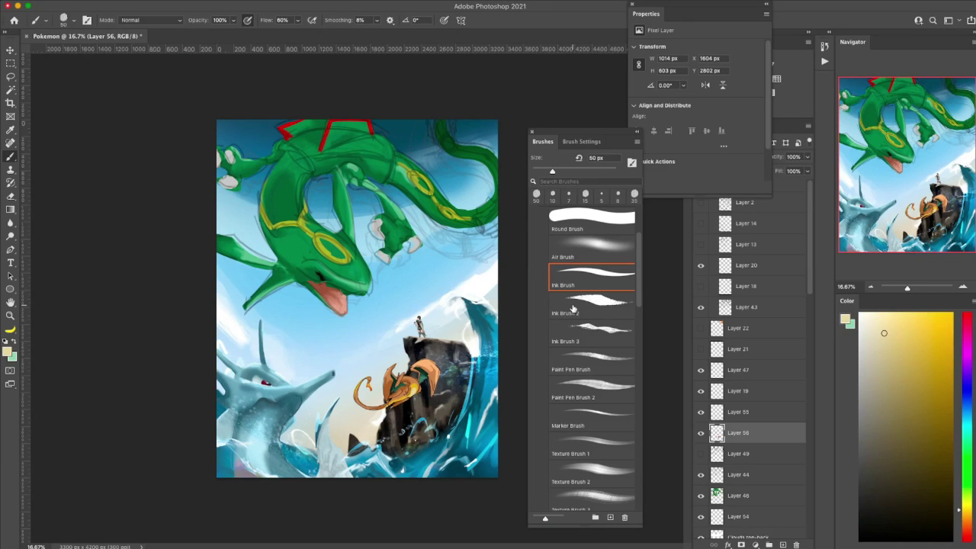
Step: Review the layer stack, showing Layer 21 and hiding Layer 40
{"action": "scroll", "coordinate": [702, 463], "scroll_direction": "down", "scroll_amount": 5}
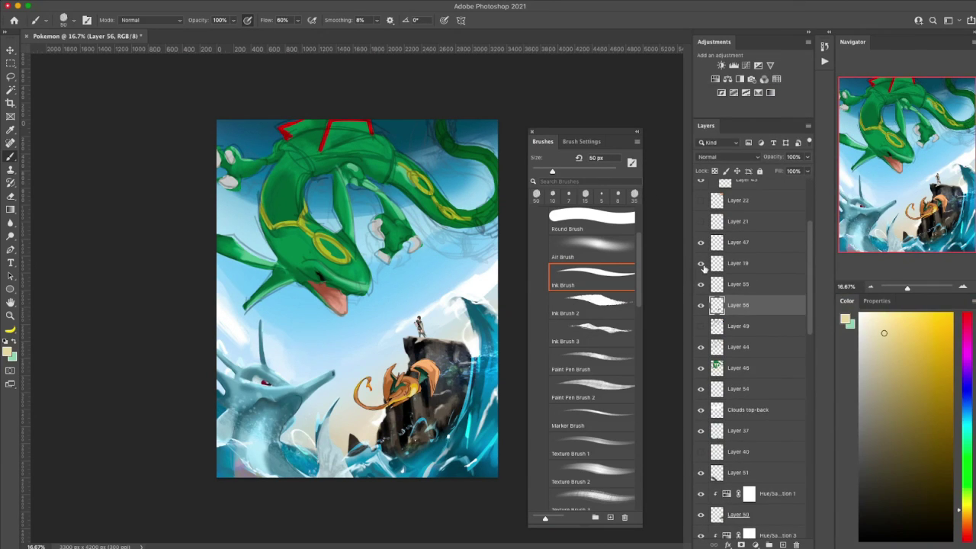
{"action": "left_click", "coordinate": [732, 221]}
{"action": "scroll", "coordinate": [703, 266], "scroll_direction": "up", "scroll_amount": 5}
{"action": "scroll", "coordinate": [703, 270], "scroll_direction": "down", "scroll_amount": 3}
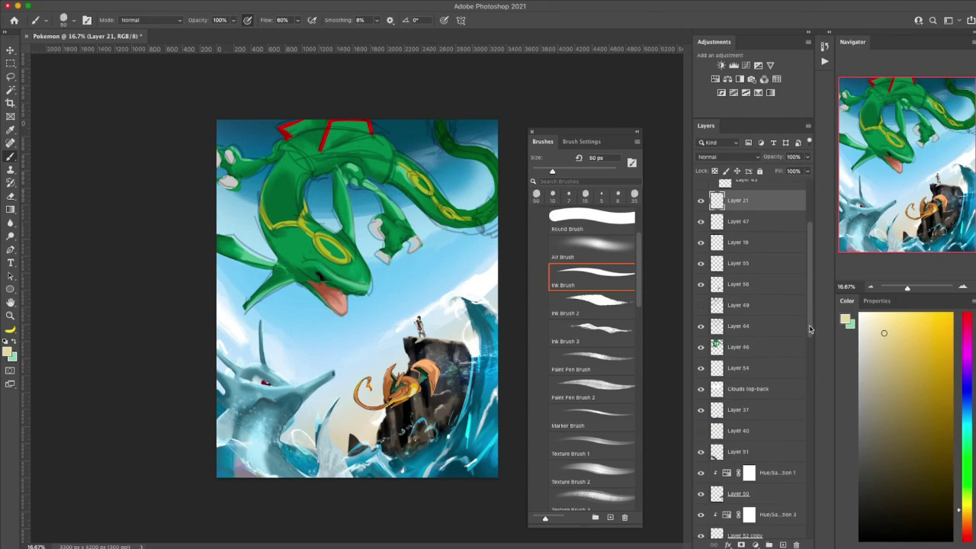
{"action": "scroll", "coordinate": [702, 283], "scroll_direction": "down", "scroll_amount": 3}
{"action": "scroll", "coordinate": [701, 293], "scroll_direction": "down", "scroll_amount": 2}
{"action": "scroll", "coordinate": [702, 304], "scroll_direction": "down", "scroll_amount": 2}
{"action": "left_click", "coordinate": [702, 304]}
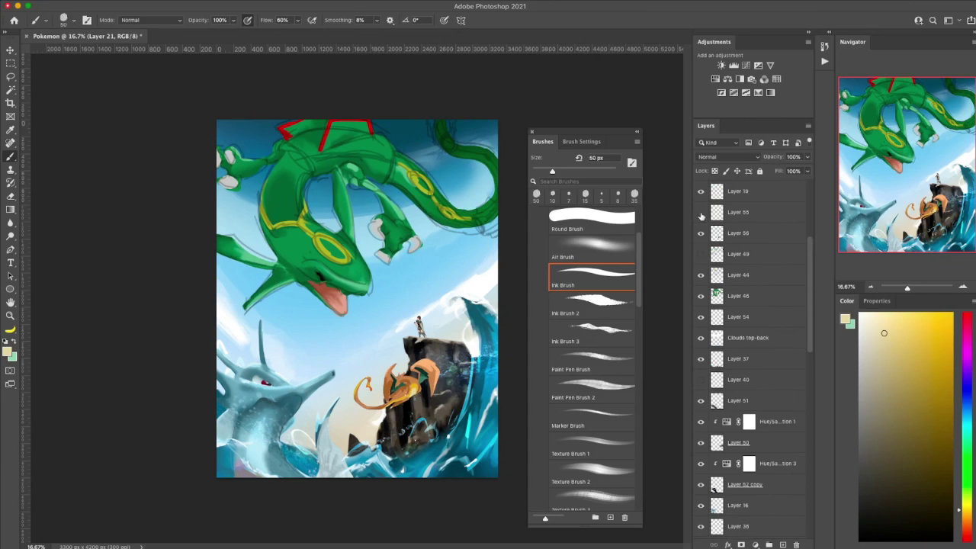
{"action": "left_click", "coordinate": [716, 221]}
{"action": "scroll", "coordinate": [809, 226], "scroll_direction": "up", "scroll_amount": 3}
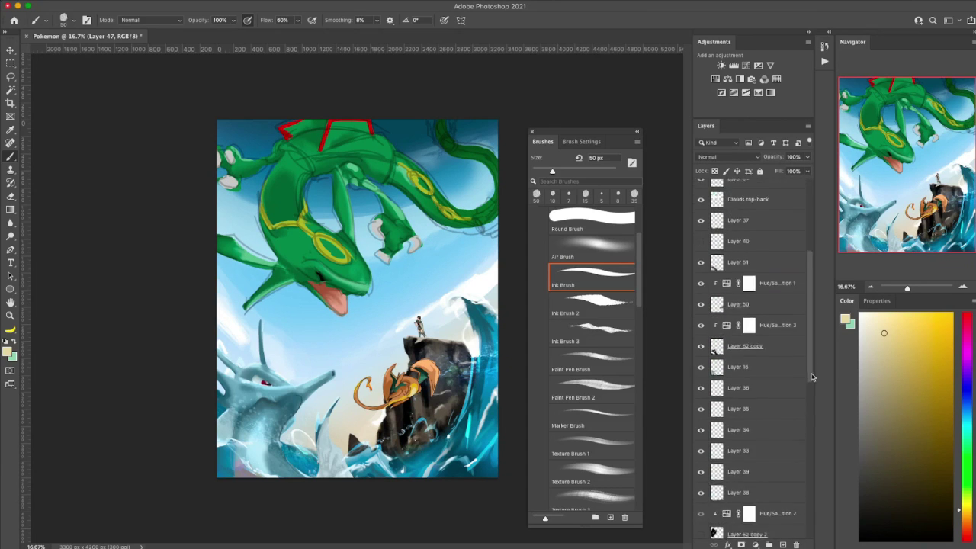
{"action": "left_click_drag", "start_coordinate": [808, 227], "coordinate": [806, 459]}
Step: Check the Curves 1 mask, then add a new Layer 57 above Layer 46
{"action": "left_click", "coordinate": [793, 361]}
{"action": "left_click", "coordinate": [701, 423]}
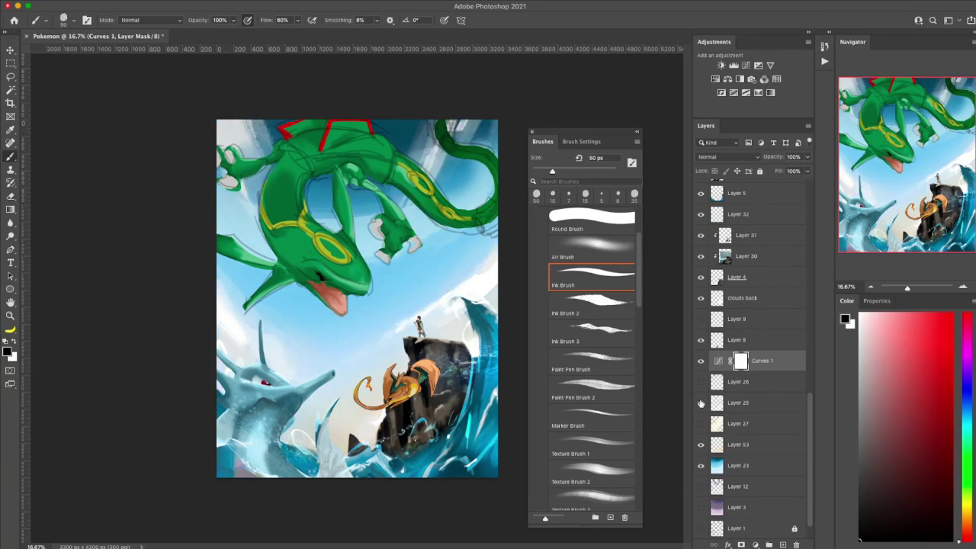
{"action": "left_click_drag", "start_coordinate": [808, 393], "coordinate": [808, 259]}
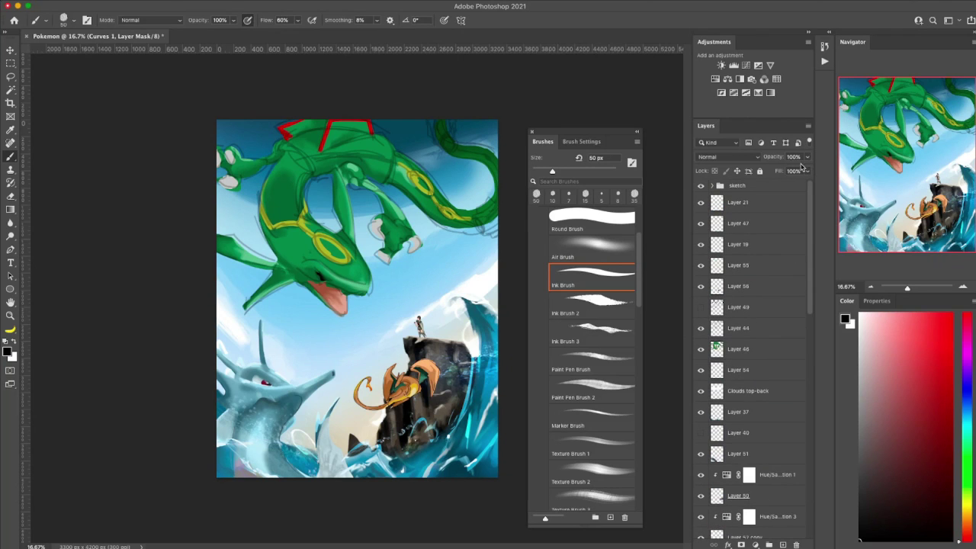
{"action": "left_click", "coordinate": [740, 348]}
{"action": "key", "text": "bracketright"}
{"action": "key", "text": "bracketright"}
{"action": "key", "text": "bracketright"}
{"action": "scroll", "coordinate": [643, 396], "scroll_direction": "down", "scroll_amount": 10}
Step: Paint white clouds across the upper sky with the RD Texture Brush at 900 and 200 px
{"action": "scroll", "coordinate": [643, 396], "scroll_direction": "up", "scroll_amount": 5}
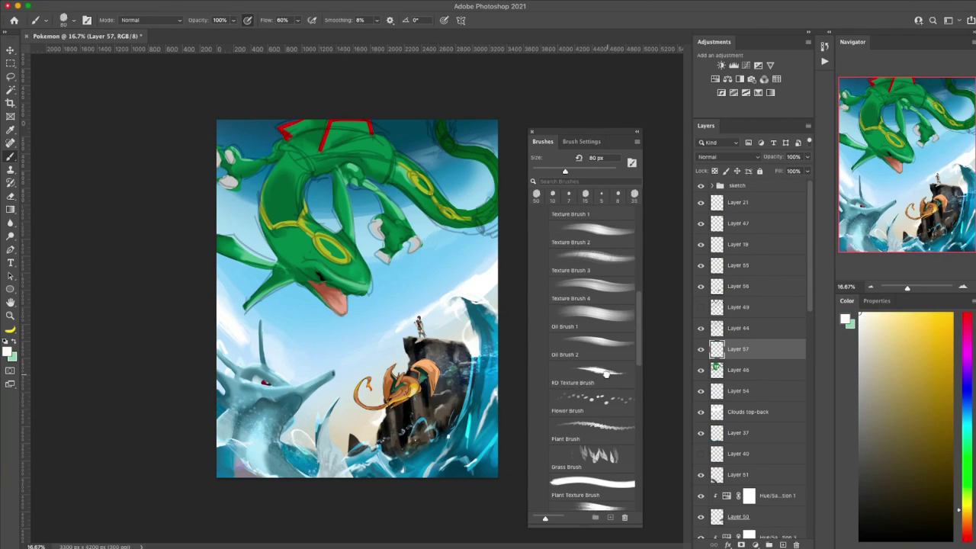
{"action": "left_click", "coordinate": [592, 375]}
{"action": "key", "text": "bracketright"}
{"action": "key", "text": "bracketright"}
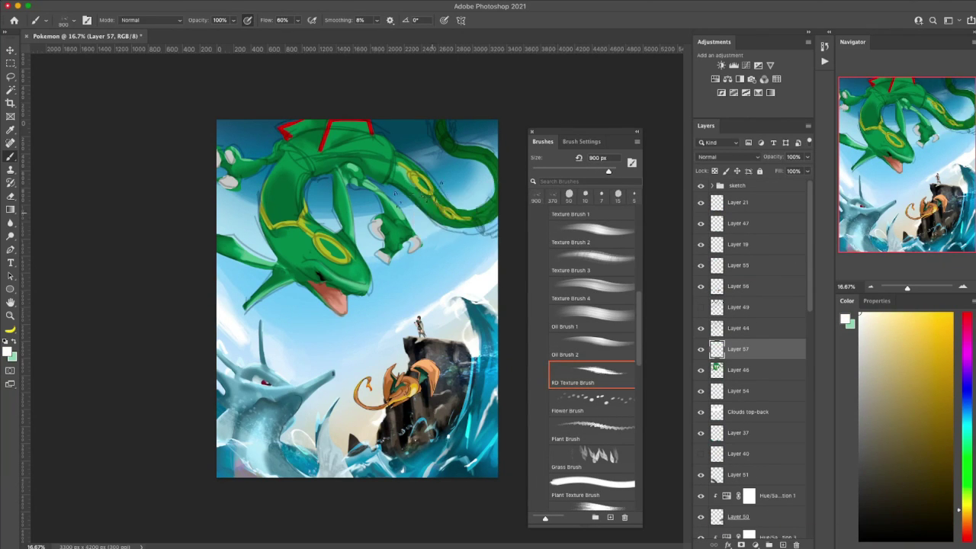
{"action": "left_click", "coordinate": [458, 206]}
{"action": "key", "text": "bracketleft"}
{"action": "key", "text": "bracketleft"}
{"action": "key", "text": "bracketleft"}
{"action": "left_click_drag", "start_coordinate": [358, 210], "coordinate": [429, 179]}
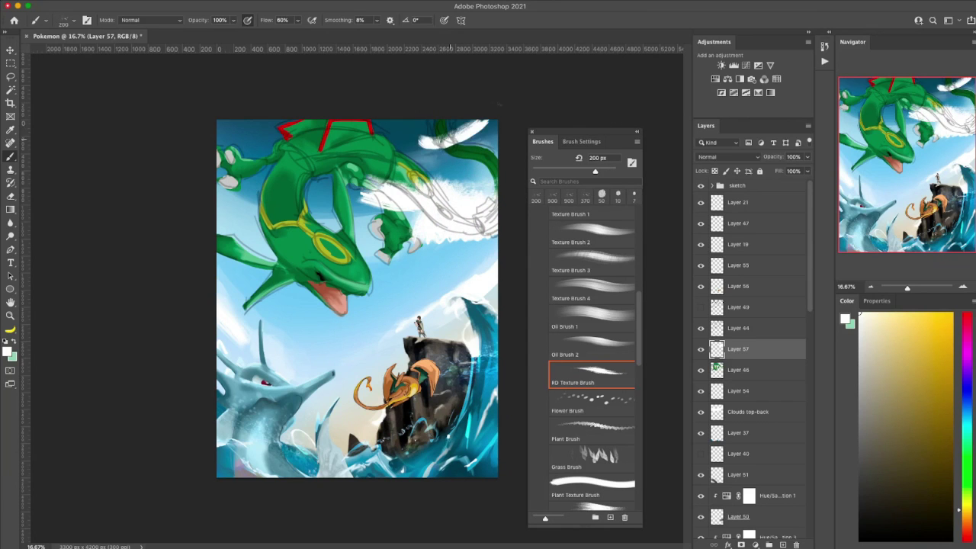
{"action": "left_click_drag", "start_coordinate": [419, 145], "coordinate": [488, 126]}
Step: Set Layer 57's blending to Soft Light
{"action": "left_click", "coordinate": [728, 157]}
{"action": "left_click", "coordinate": [720, 273]}
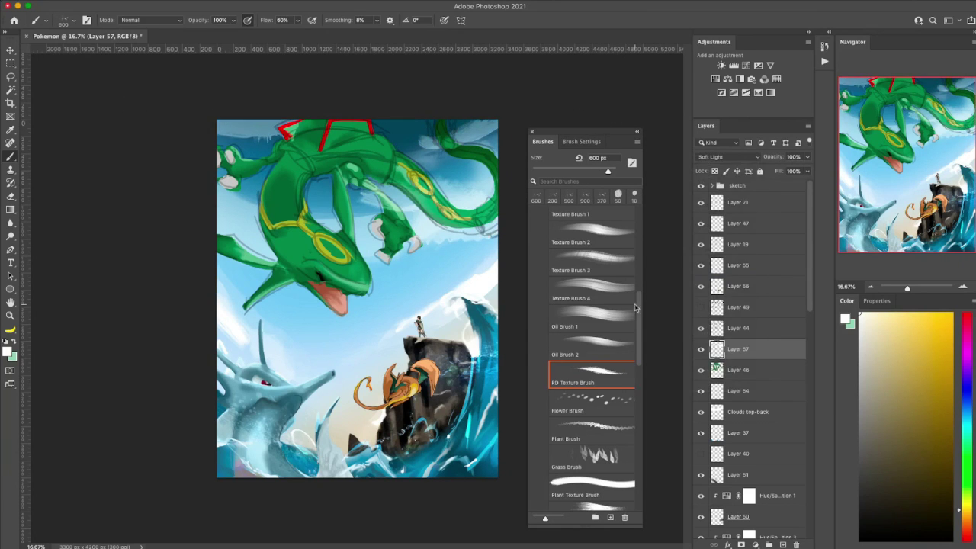
{"action": "scroll", "coordinate": [639, 309], "scroll_direction": "up", "scroll_amount": 5}
Step: Erase excess cloud with a 250 px soft eraser and add Layer 58
{"action": "key", "text": "e"}
{"action": "key", "text": "bracketleft"}
{"action": "key", "text": "bracketleft"}
{"action": "key", "text": "bracketleft"}
{"action": "left_click_drag", "start_coordinate": [488, 229], "coordinate": [427, 179]}
{"action": "mouse_move", "coordinate": [412, 133]}
{"action": "left_mouse_down"}
{"action": "mouse_move", "coordinate": [526, 115]}
{"action": "mouse_move", "coordinate": [458, 126]}
{"action": "left_mouse_up"}
{"action": "left_click_drag", "start_coordinate": [228, 133], "coordinate": [356, 122]}
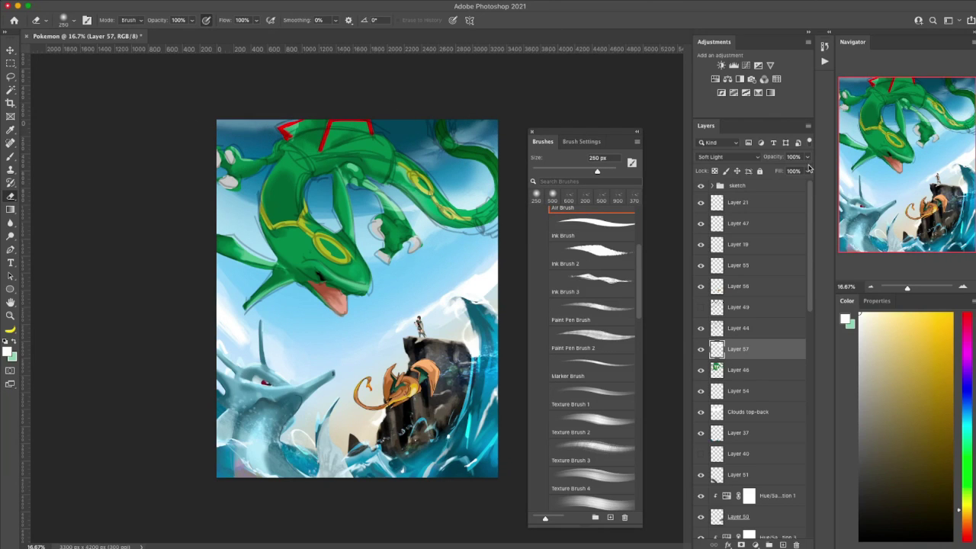
{"action": "left_click", "coordinate": [624, 262]}
Step: On new Layer 58, paint white cloud strokes across the upper sky with Ink Brush 3
{"action": "key", "text": "ctrl+shift+alt+n"}
{"action": "key", "text": "b"}
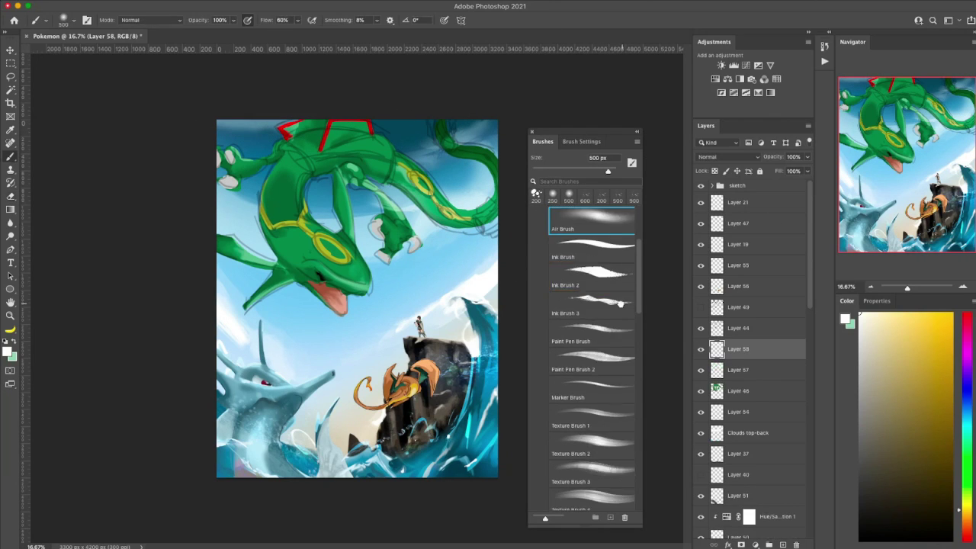
{"action": "scroll", "coordinate": [624, 305], "scroll_direction": "down", "scroll_amount": 1}
{"action": "left_click", "coordinate": [594, 227]}
{"action": "mouse_move", "coordinate": [488, 221]}
{"action": "left_mouse_down"}
{"action": "mouse_move", "coordinate": [411, 210]}
{"action": "mouse_move", "coordinate": [229, 145]}
{"action": "left_mouse_up"}
{"action": "left_click_drag", "start_coordinate": [488, 175], "coordinate": [229, 244]}
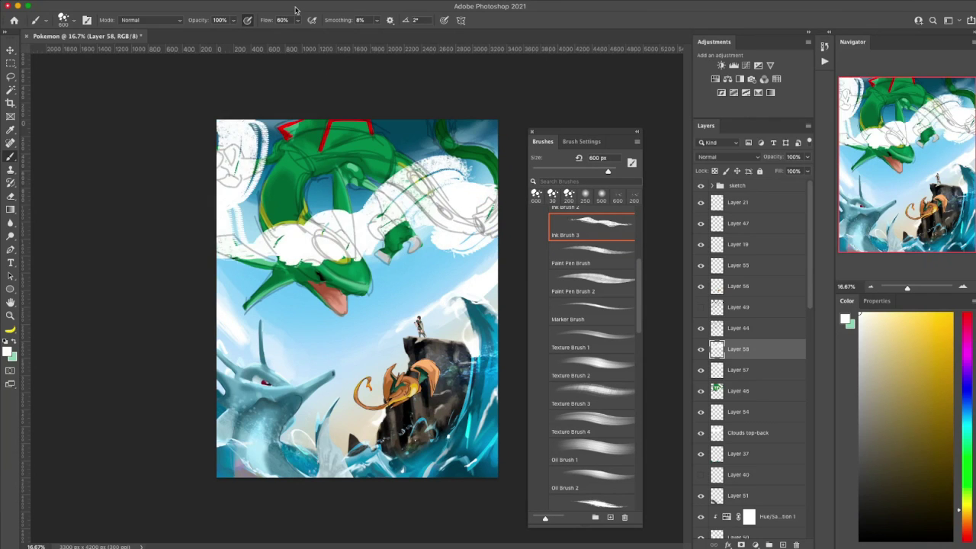
Step: Erase most of Layer 58's white clouds with the soft Air Brush, keeping Normal blend mode
{"action": "left_click", "coordinate": [729, 156]}
{"action": "key", "text": "Escape"}
{"action": "key", "text": "e"}
{"action": "left_click", "coordinate": [610, 243]}
{"action": "left_click_drag", "start_coordinate": [472, 171], "coordinate": [221, 145]}
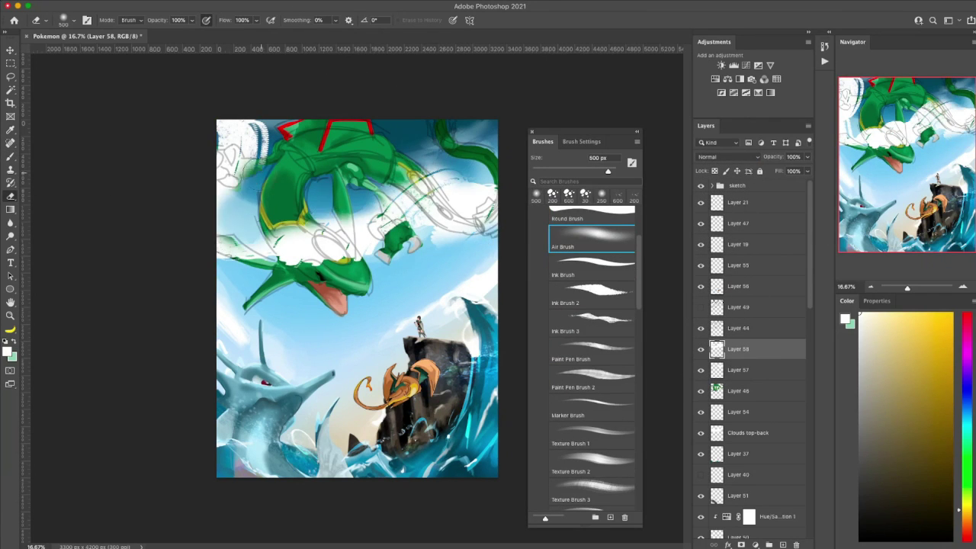
{"action": "mouse_move", "coordinate": [221, 259]}
{"action": "left_mouse_down"}
{"action": "mouse_move", "coordinate": [335, 247]}
{"action": "mouse_move", "coordinate": [399, 116]}
{"action": "left_mouse_up"}
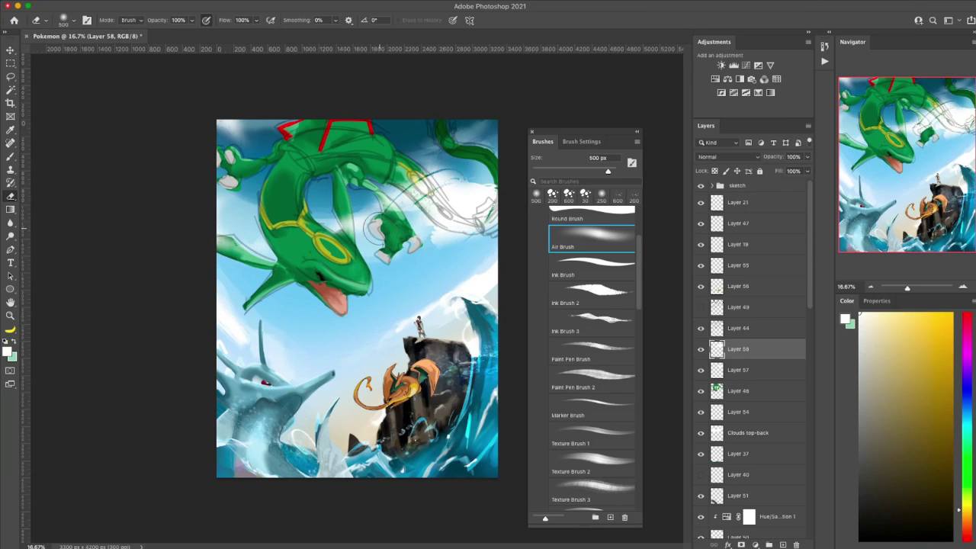
{"action": "left_click", "coordinate": [728, 156]}
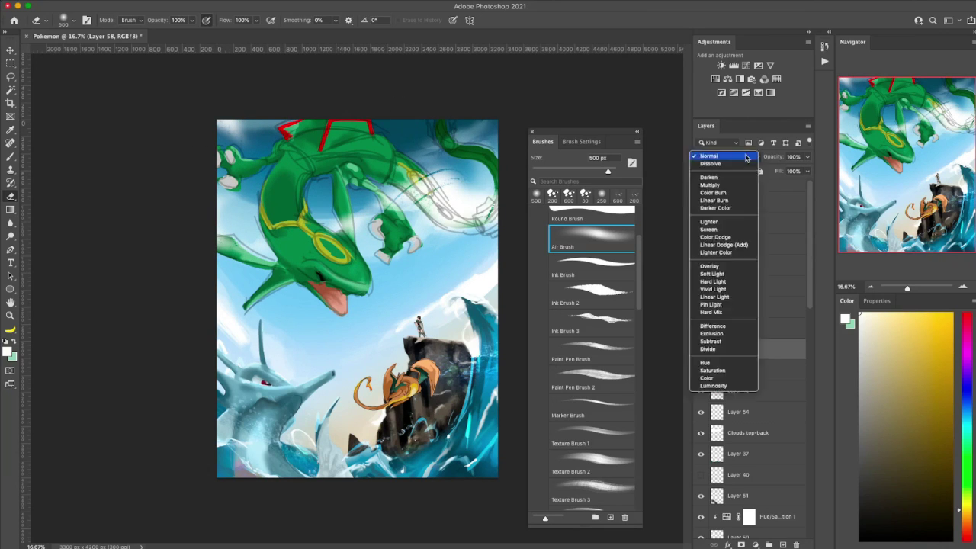
{"action": "key", "text": "Escape"}
Step: Add Layer 59 and paint grey cloud strokes over the dragon's tail with Ink Brush 3
{"action": "key", "text": "ctrl+shift+alt+n"}
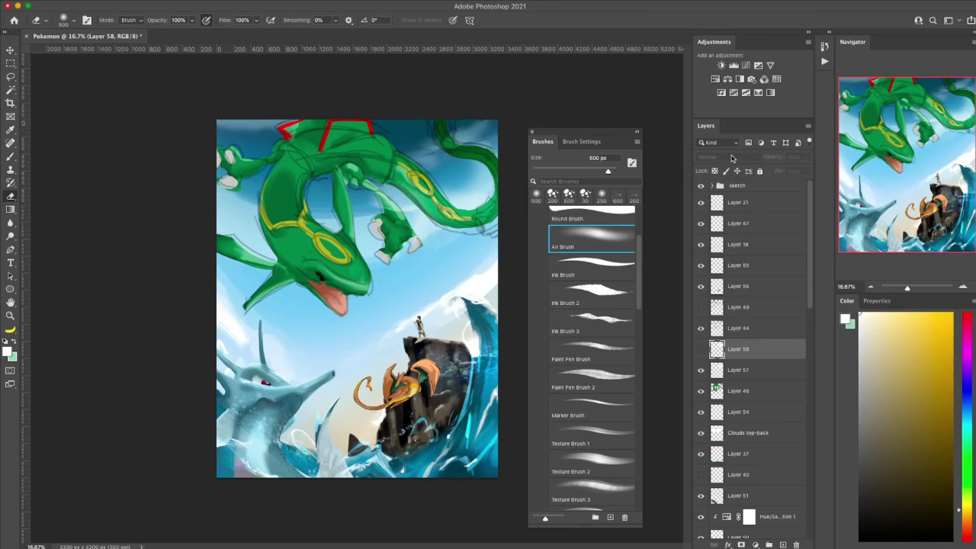
{"action": "left_click", "coordinate": [591, 294]}
{"action": "key", "text": "b"}
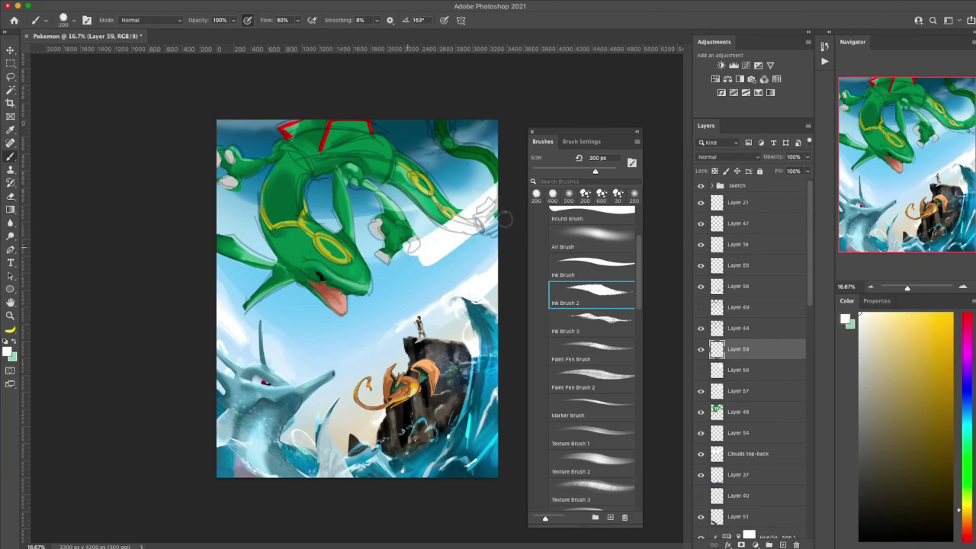
{"action": "left_click", "coordinate": [591, 321]}
{"action": "mouse_move", "coordinate": [458, 198]}
{"action": "left_mouse_down"}
{"action": "mouse_move", "coordinate": [534, 124]}
{"action": "mouse_move", "coordinate": [320, 191]}
{"action": "mouse_move", "coordinate": [196, 87]}
{"action": "mouse_move", "coordinate": [500, 93]}
{"action": "left_mouse_up"}
Step: Preview Layer 59's blend modes, then delete Layer 59 and its grey strokes
{"action": "left_click", "coordinate": [724, 157]}
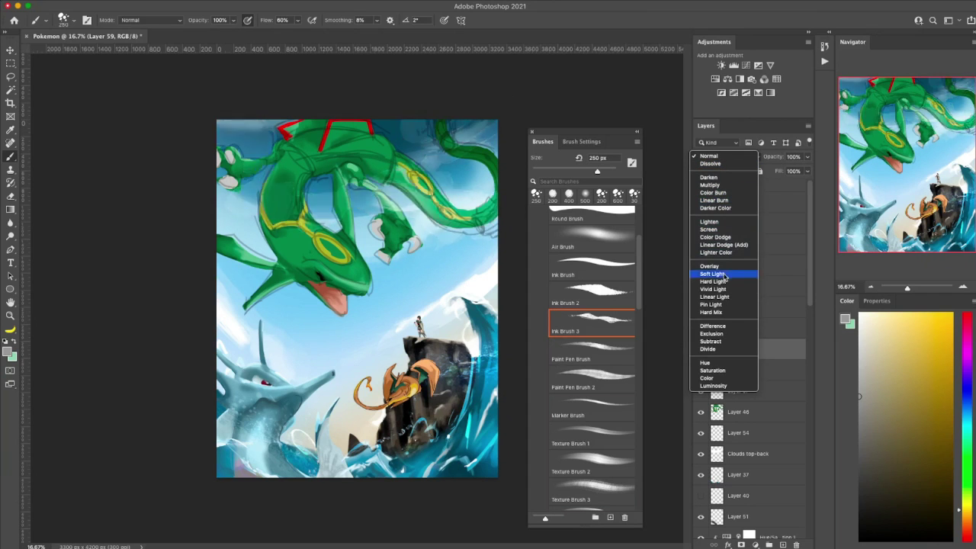
{"action": "key", "text": "Escape"}
{"action": "key", "text": "Delete"}
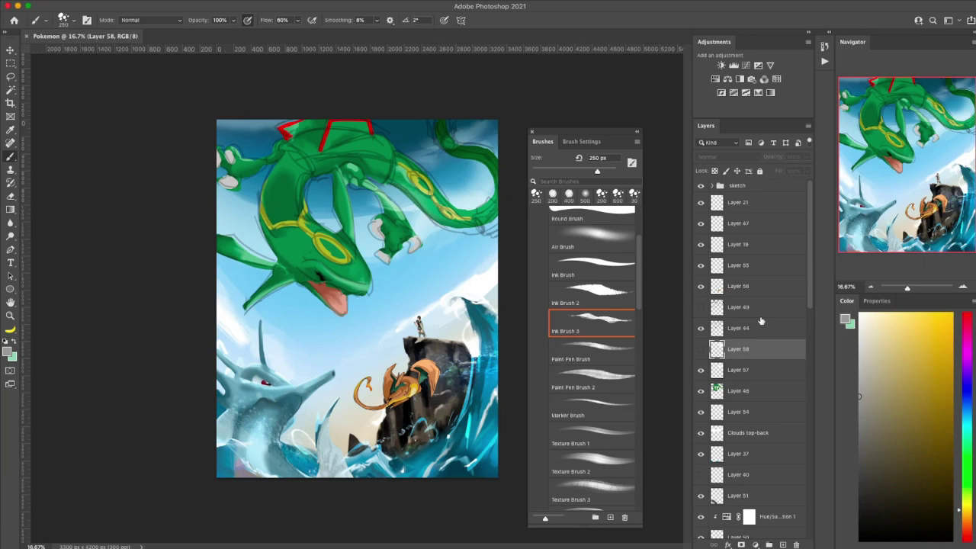
Step: On Layer 46, sample the dragon's green and paint 35–25 px round-brush shading on underside, jaw and head
{"action": "left_click", "coordinate": [345, 207], "text": "ctrl"}
{"action": "key", "text": "comma"}
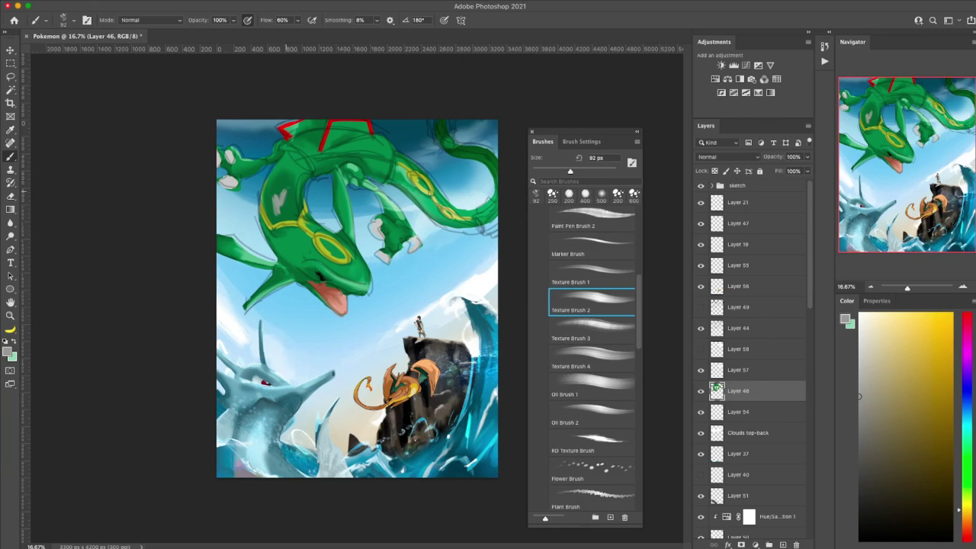
{"action": "key", "text": "period"}
{"action": "key", "text": "shift+comma"}
{"action": "left_click", "coordinate": [283, 204], "text": "alt"}
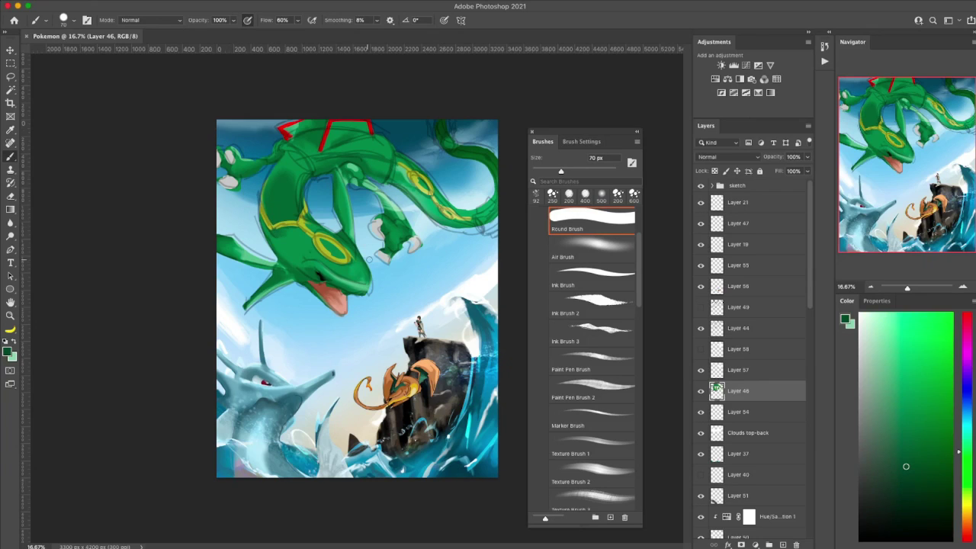
{"action": "key", "text": "bracketleft"}
{"action": "key", "text": "bracketleft"}
{"action": "key", "text": "bracketleft"}
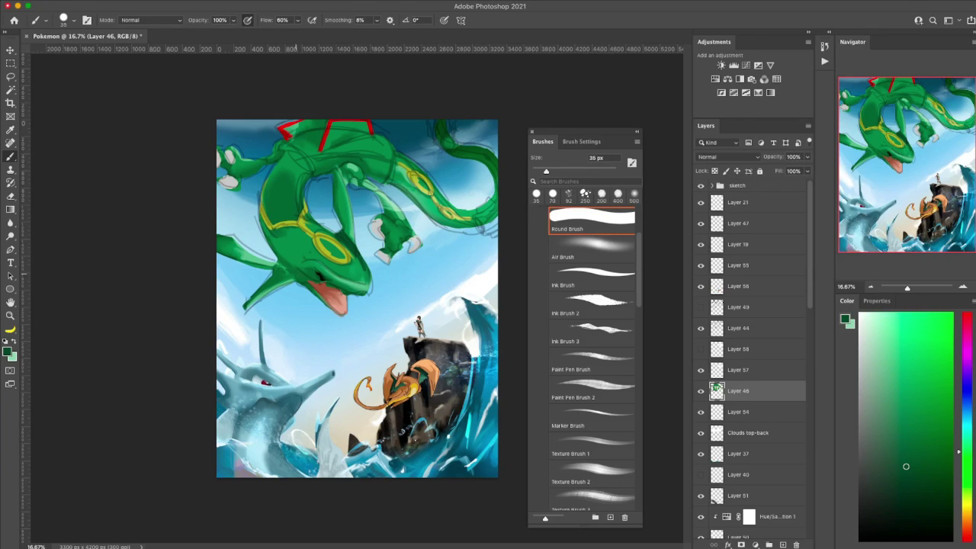
{"action": "left_click_drag", "start_coordinate": [221, 251], "coordinate": [342, 279]}
{"action": "key", "text": "bracketleft"}
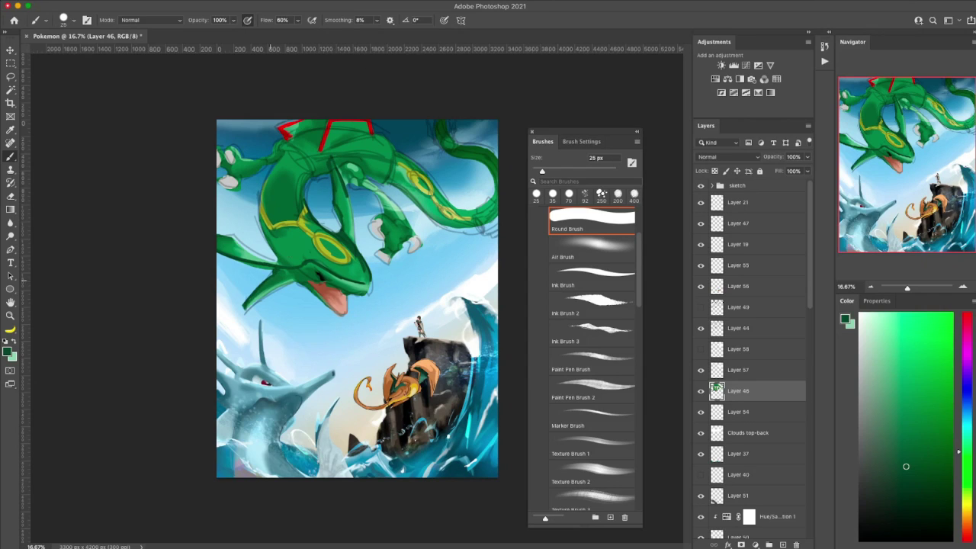
{"action": "left_click_drag", "start_coordinate": [248, 308], "coordinate": [284, 286]}
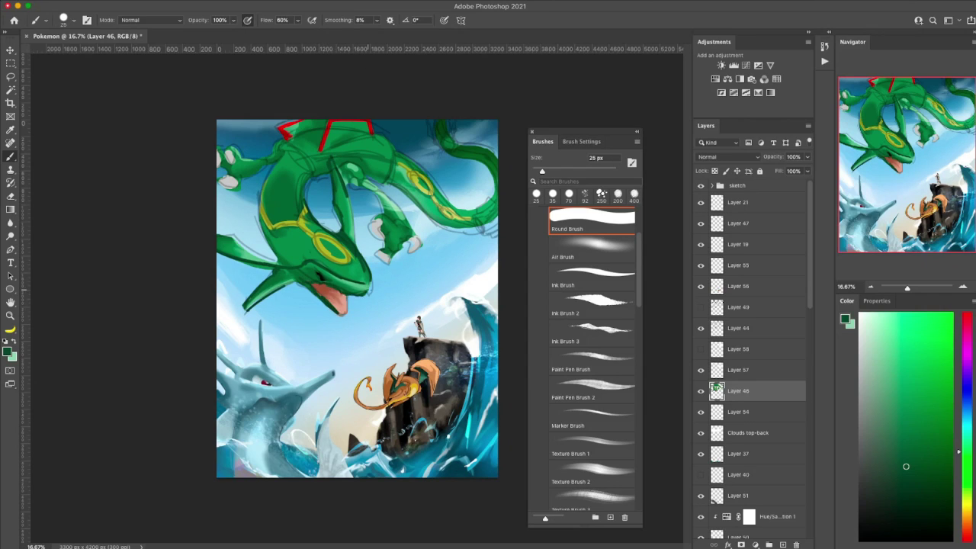
{"action": "left_click_drag", "start_coordinate": [261, 194], "coordinate": [260, 235]}
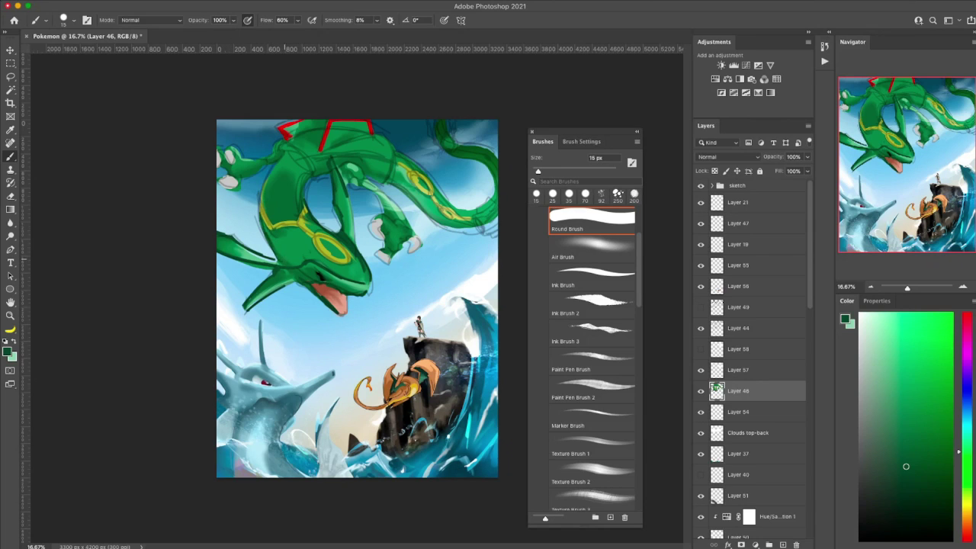
{"action": "left_click_drag", "start_coordinate": [273, 190], "coordinate": [295, 161]}
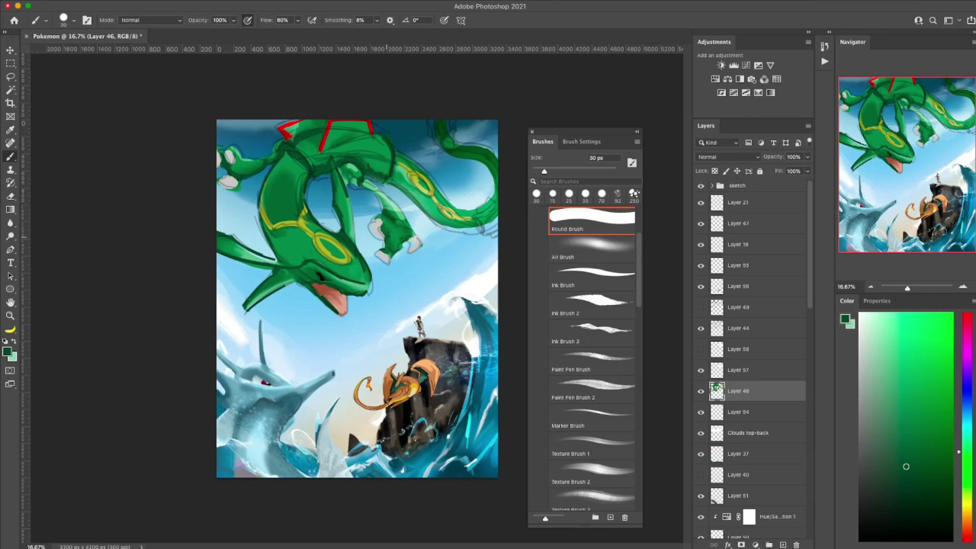
Step: Pick a darker green as the shading colour
{"action": "left_click_drag", "start_coordinate": [906, 470], "coordinate": [904, 492]}
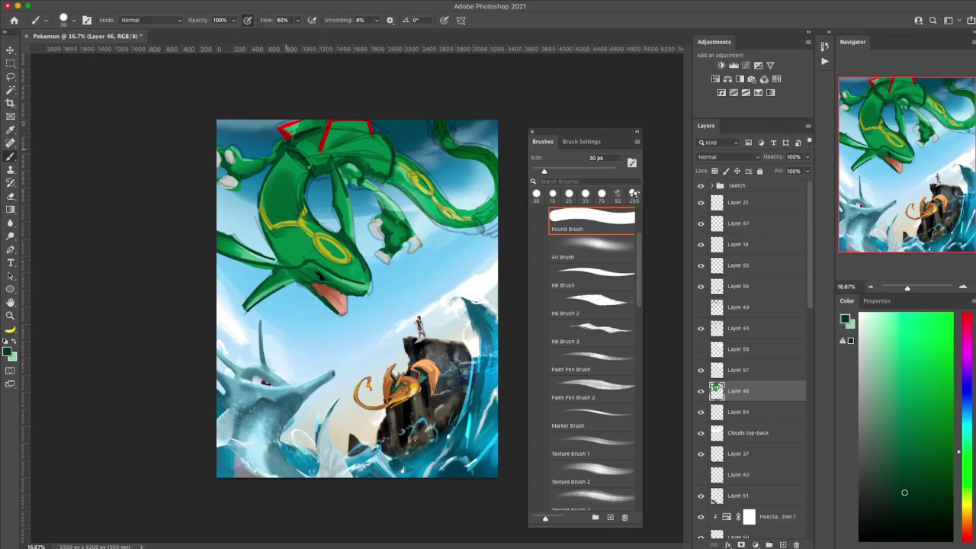